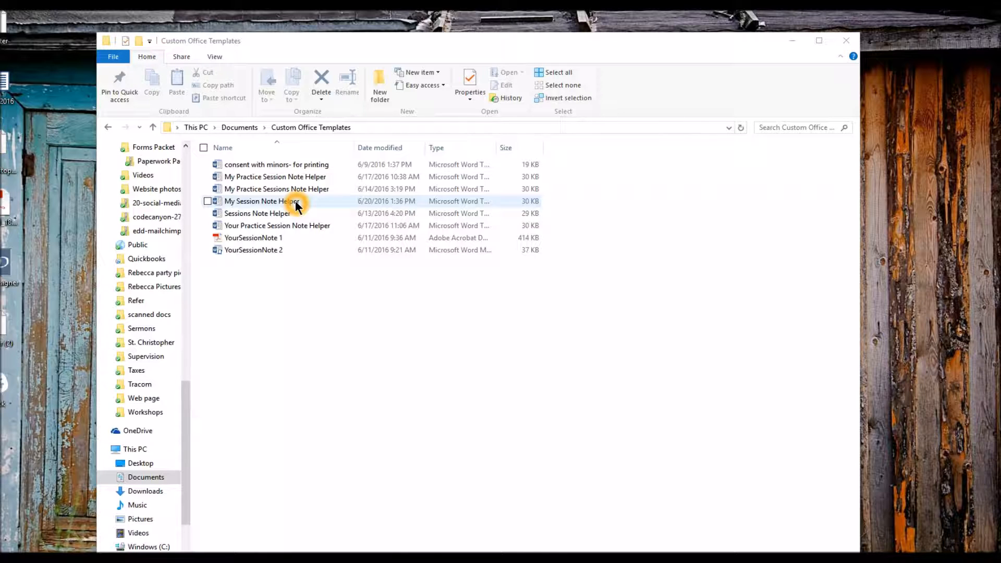
Open a new session note document from the My Session Note Helper template
double_click(296, 200)
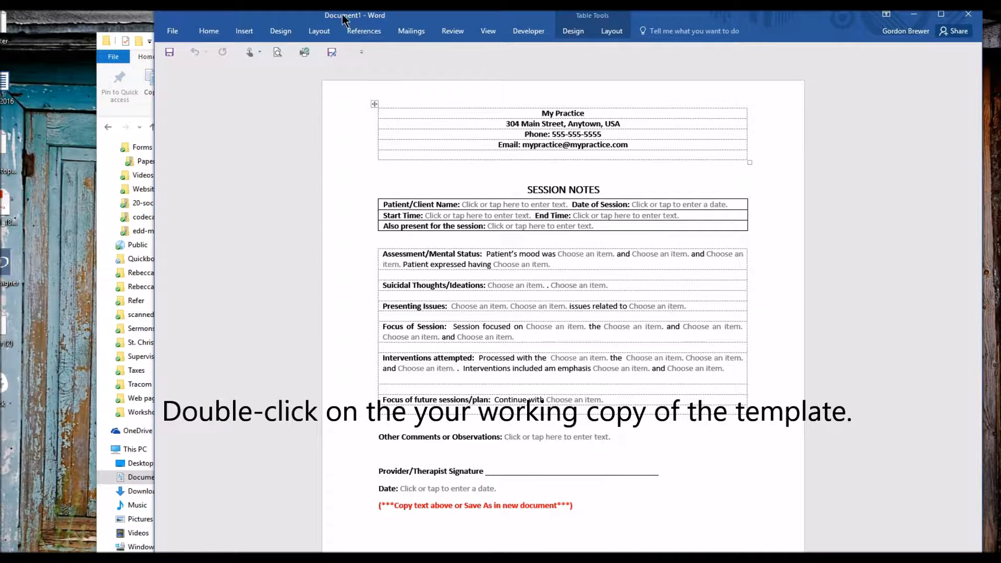
click(554, 113)
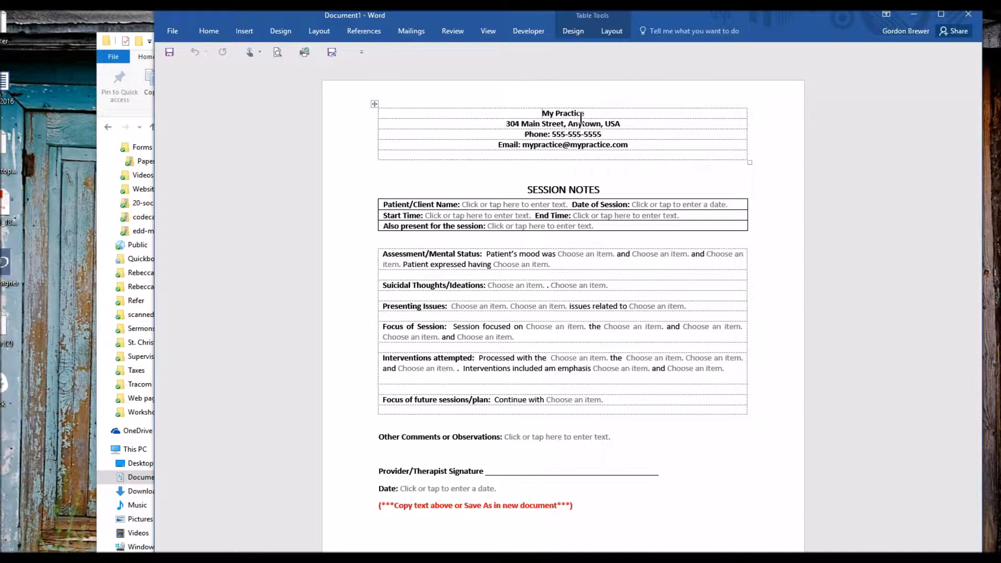
click(583, 145)
click(505, 146)
click(546, 102)
click(576, 112)
Enter the client's full name in the Patient/Client Name field of the session notes
click(512, 205)
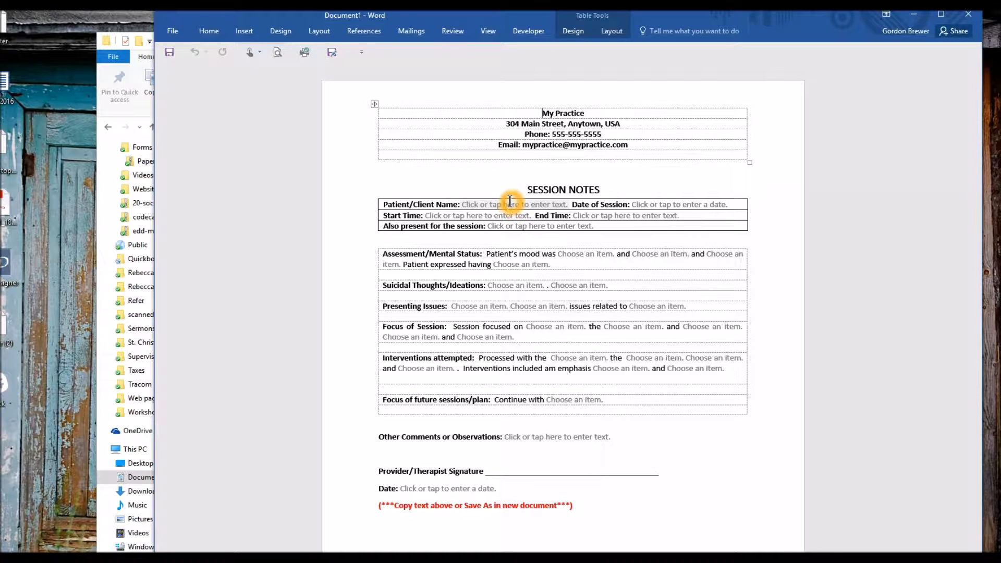
click(510, 204)
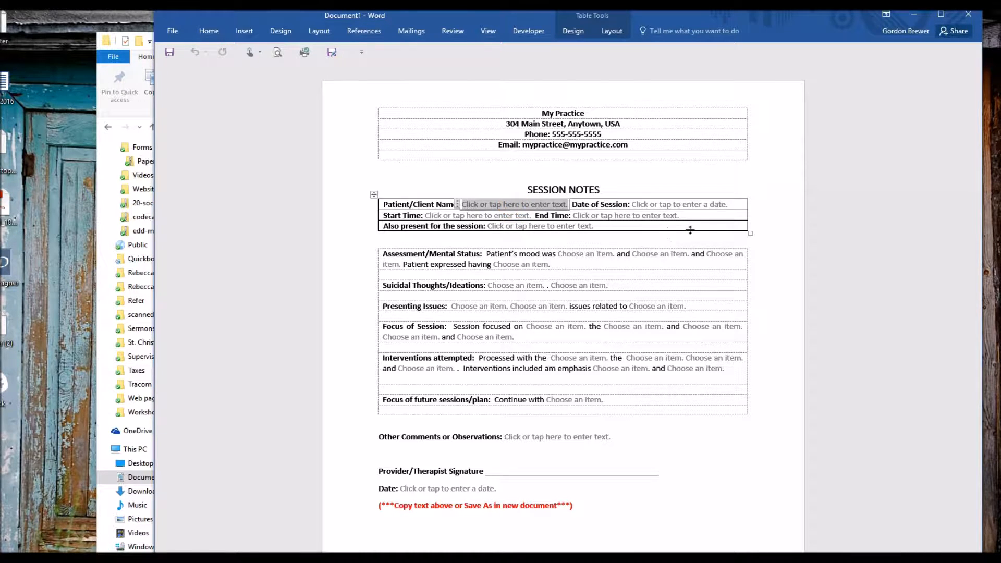
click(490, 205)
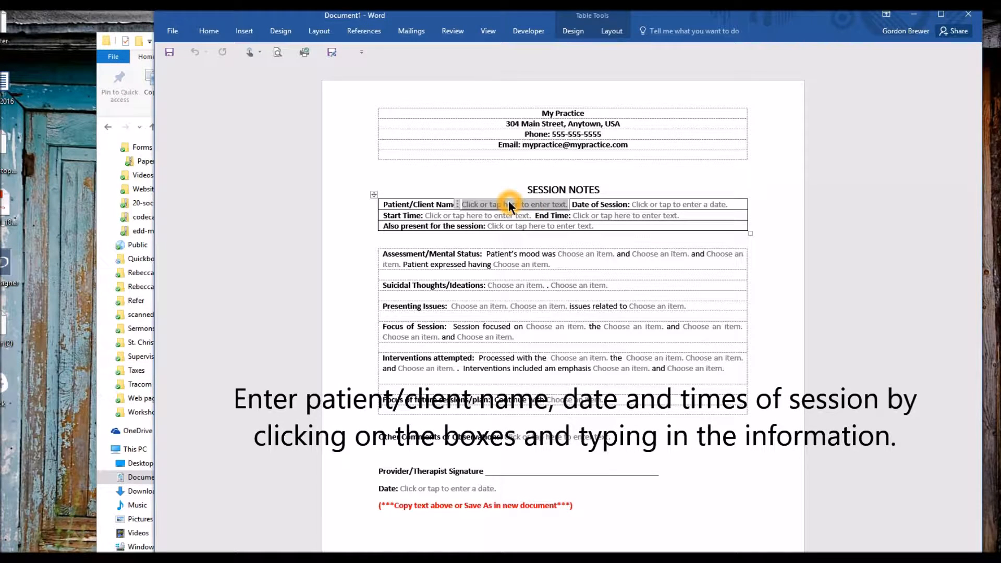
text(Joew)
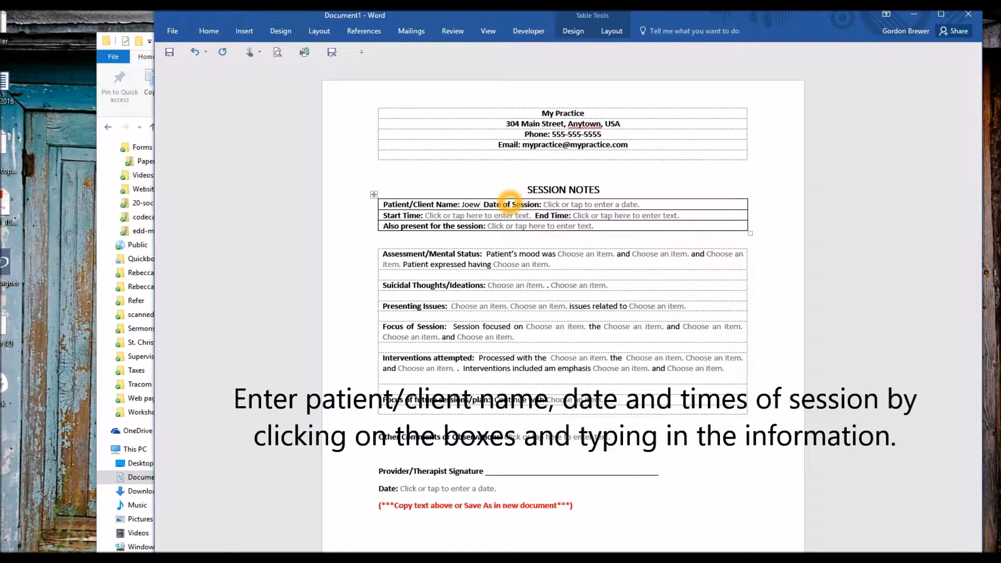
key(BackSpace)
text(Smith)
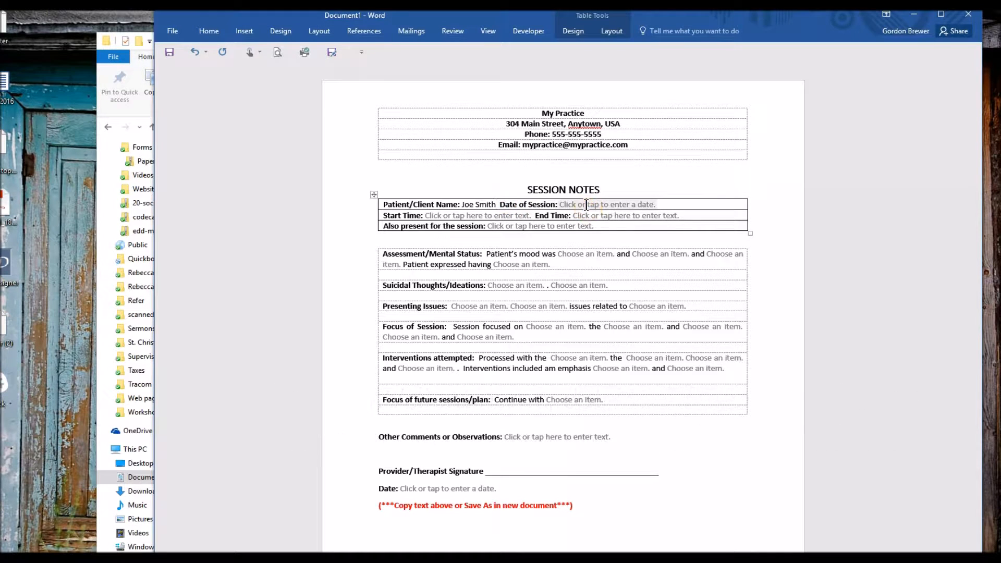
Set the Date of Session to 6/20/2016 using the calendar
click(638, 205)
click(663, 203)
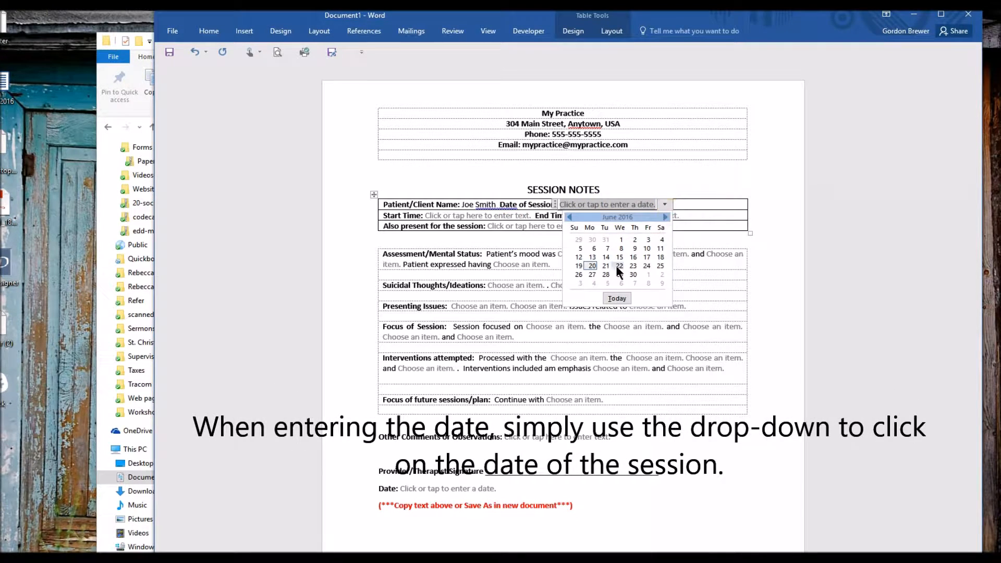
click(597, 265)
Enter 12:00 Pm as the session's start time and 12:50 PM as its end time
click(475, 217)
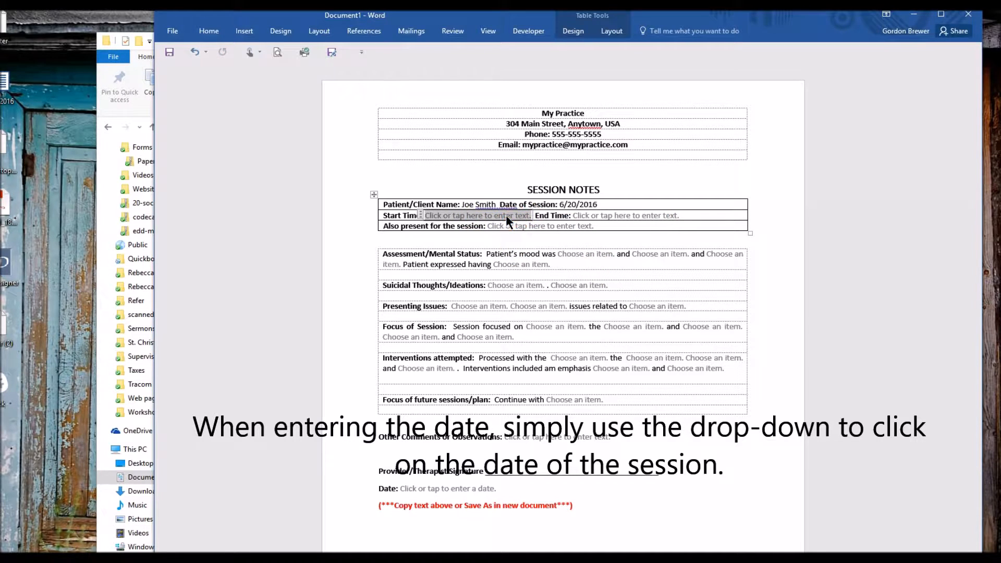
text(12)
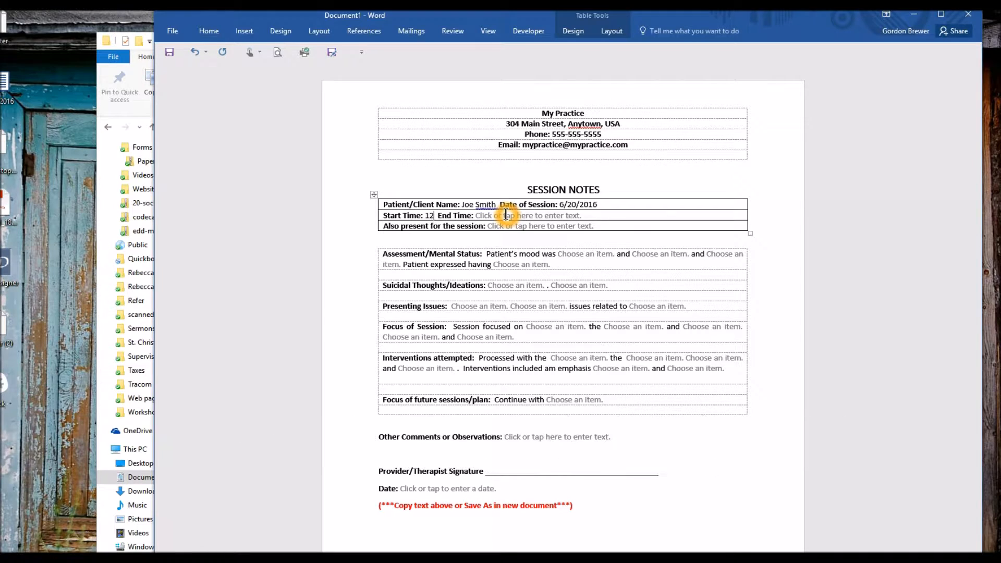
text(:00)
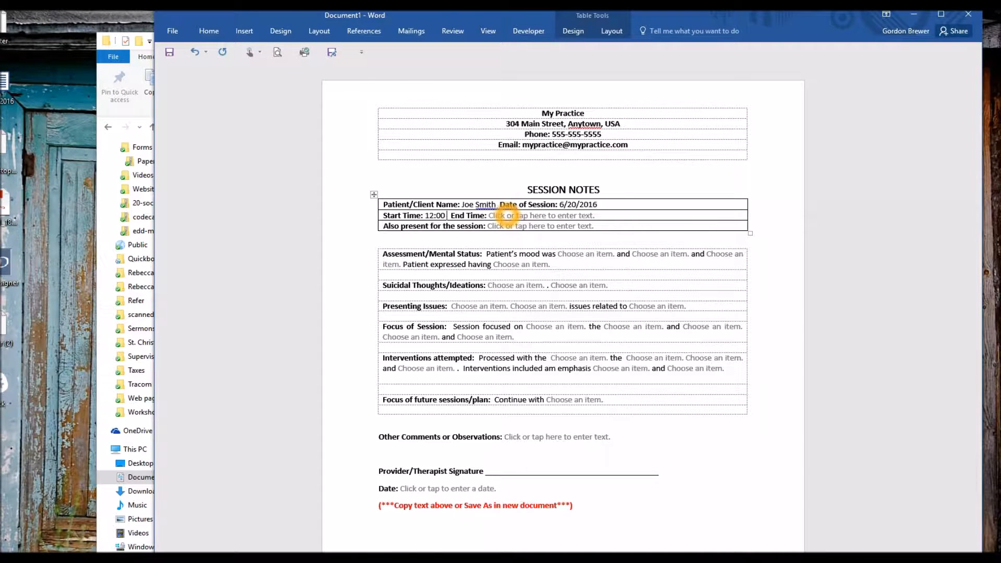
text( Pm)
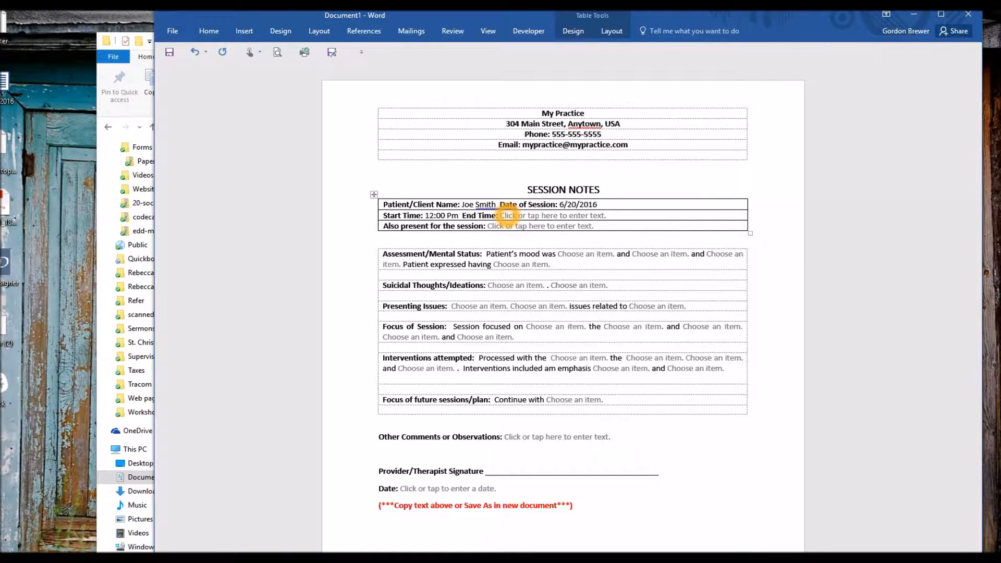
click(565, 216)
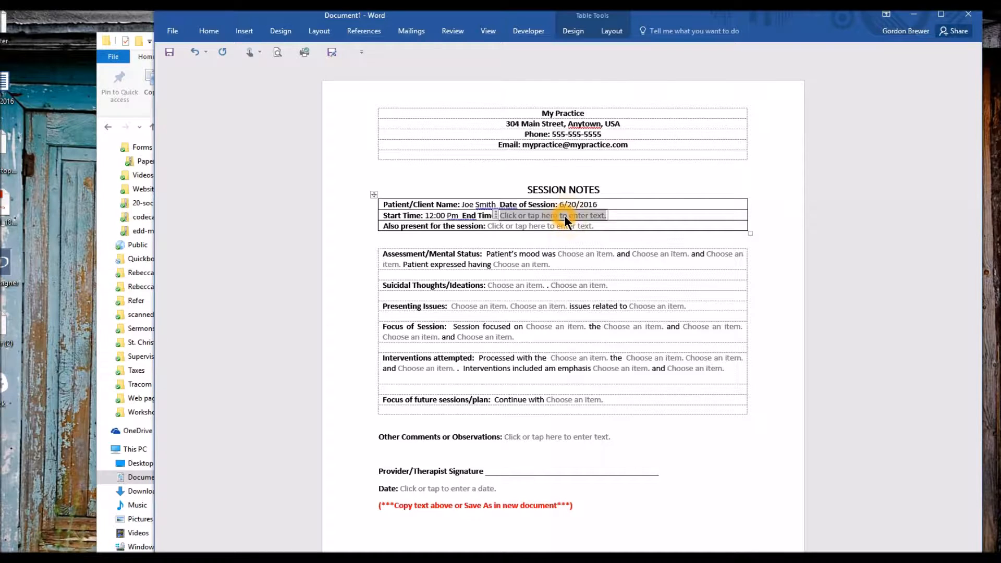
text(12:50 PM)
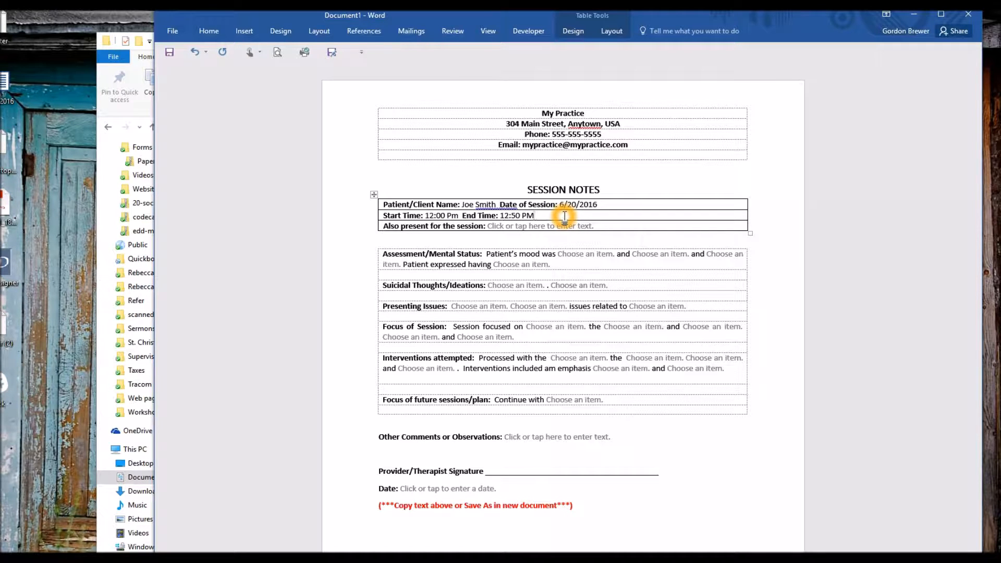
Enter "No" in the field for others also present for the session
click(556, 226)
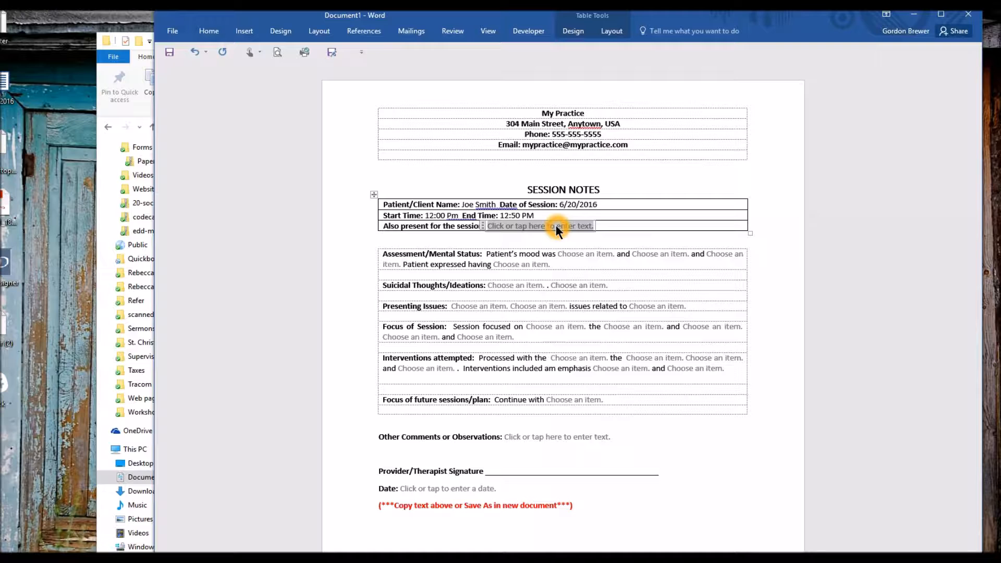
text(No)
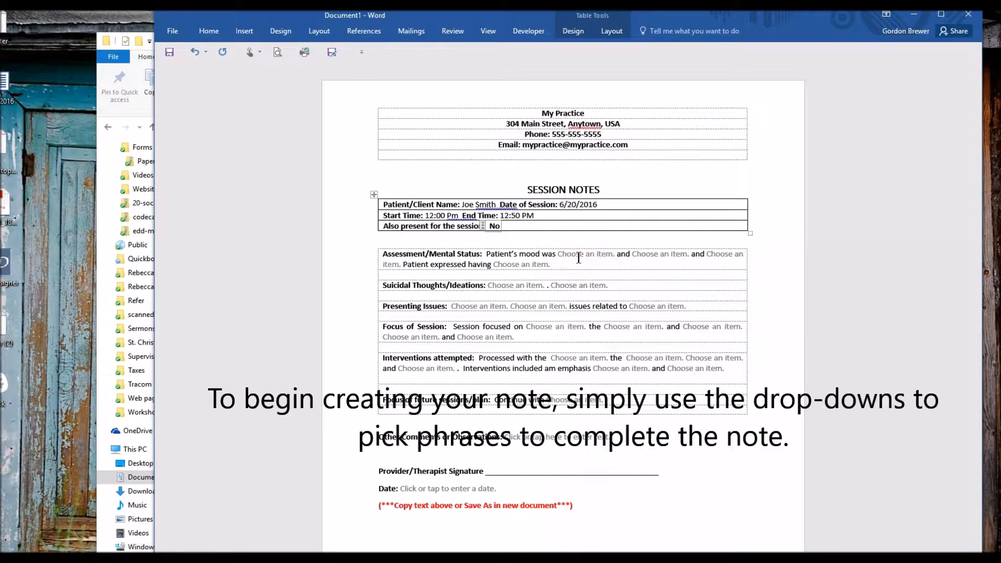
In Assessment/Mental Status, choose "euthymic" for the mood and "with congruent affect and demeanor" for the affect
click(609, 255)
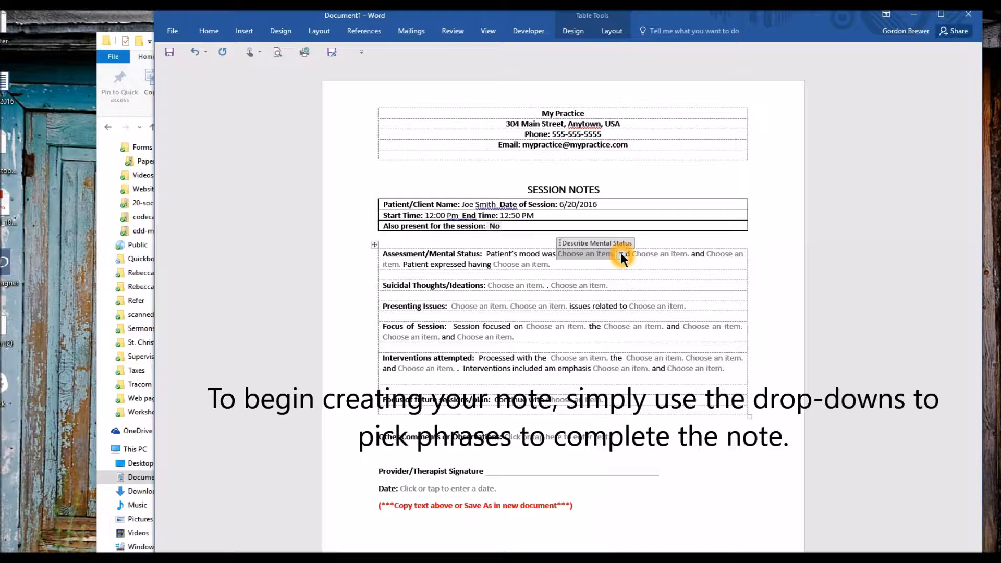
click(621, 255)
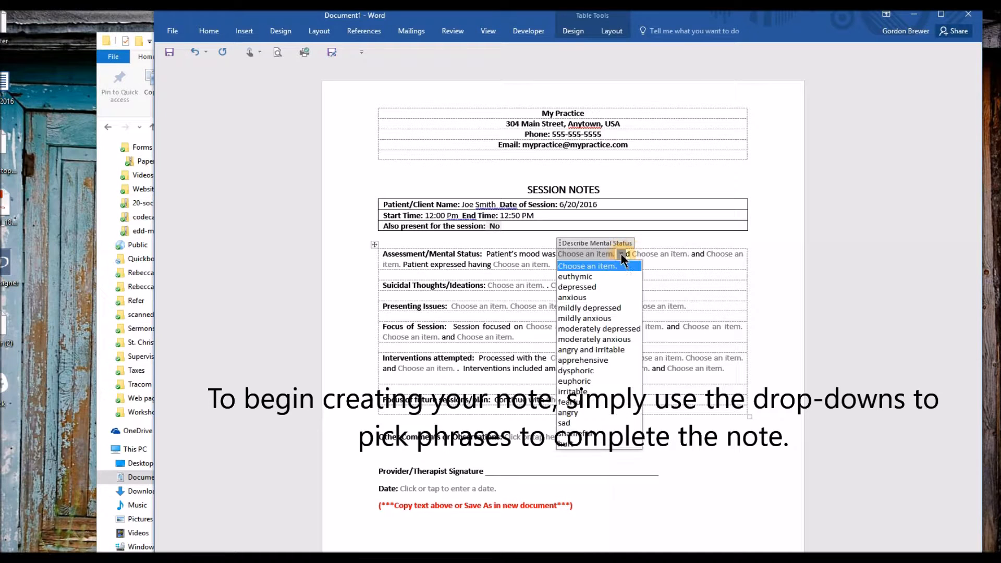
click(596, 275)
click(658, 254)
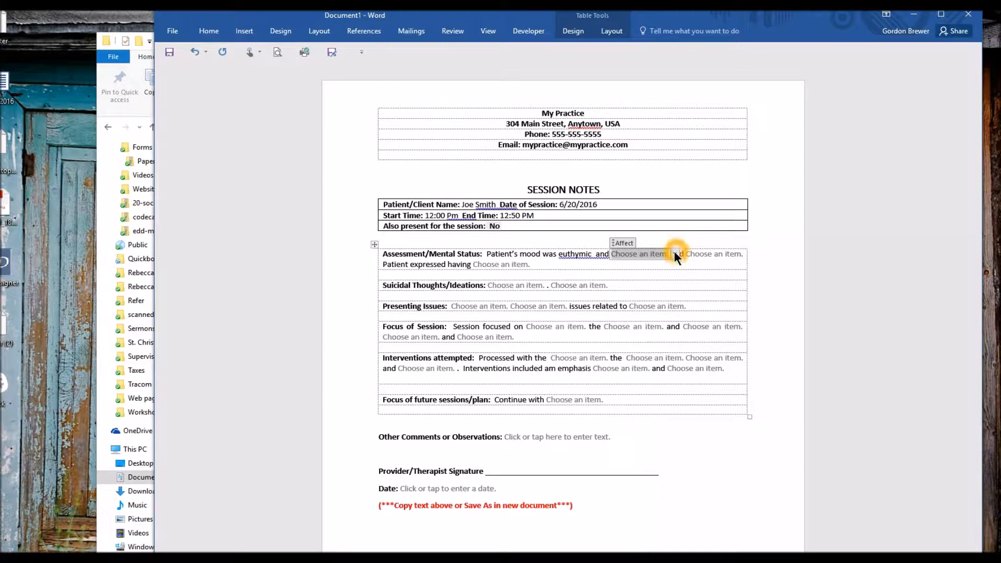
click(675, 252)
click(639, 277)
Choose "oriented x3." for the patient's orientation and the phrase about minimal stressors and being generally positive and content for the state
click(442, 265)
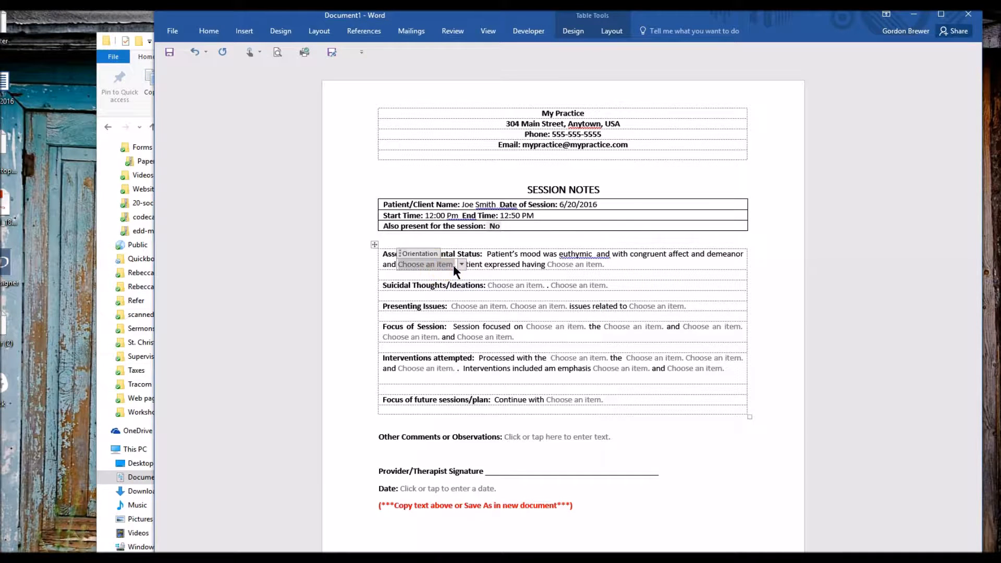
click(461, 264)
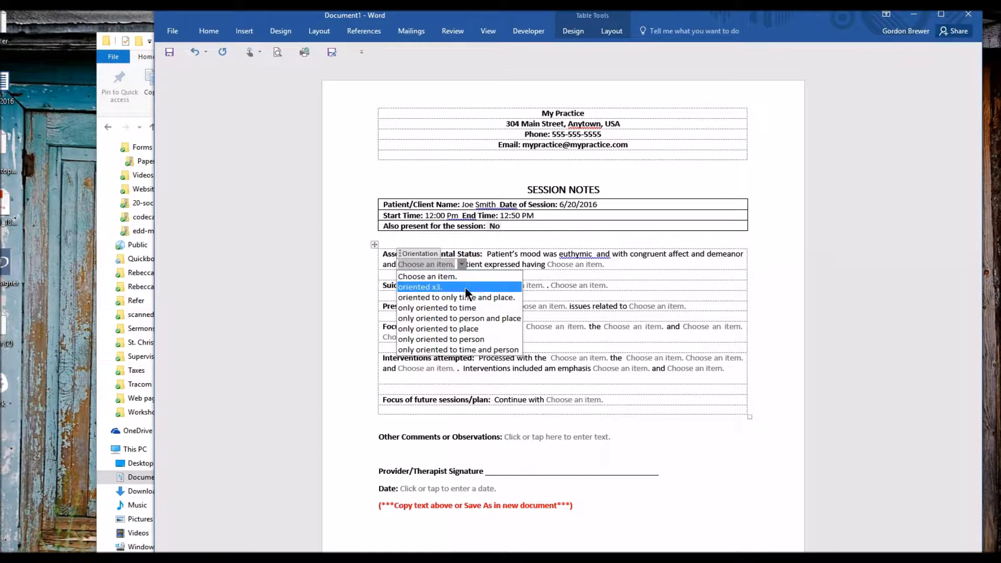
click(448, 286)
click(574, 264)
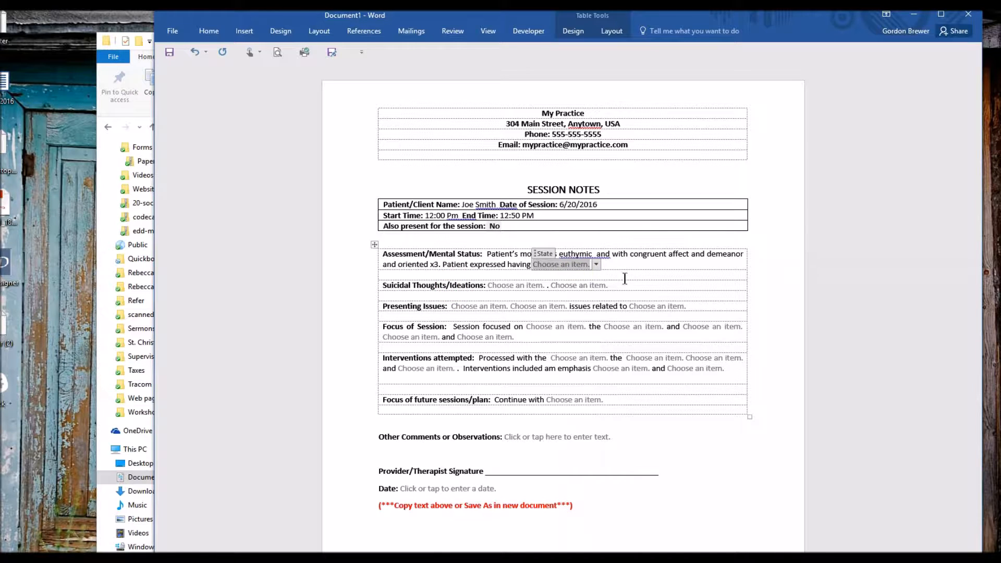
click(597, 264)
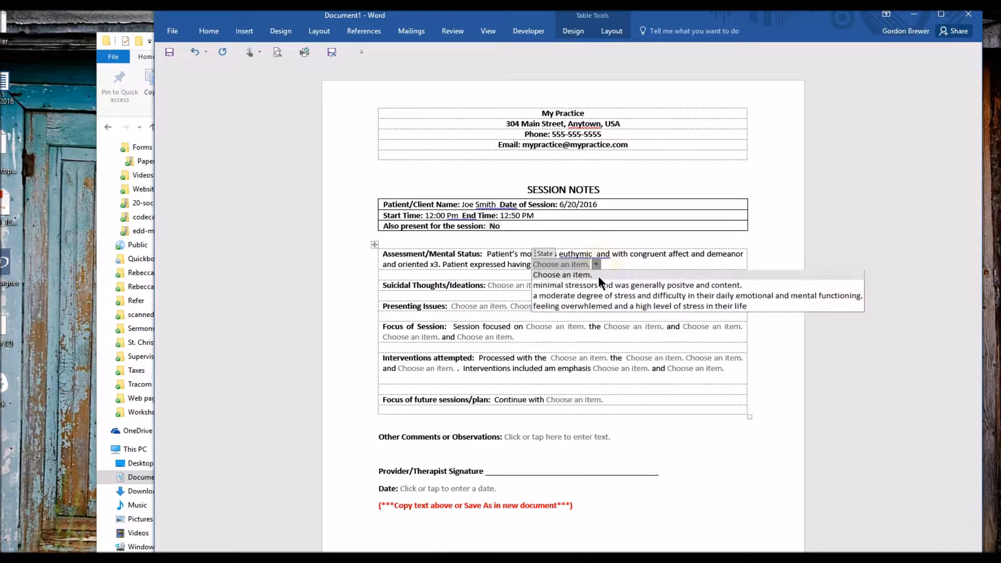
click(575, 290)
Set Suicidal Thoughts/Ideations to "None" and choose the comment "Patient denies any suicidal thoughts or ideations."
click(532, 286)
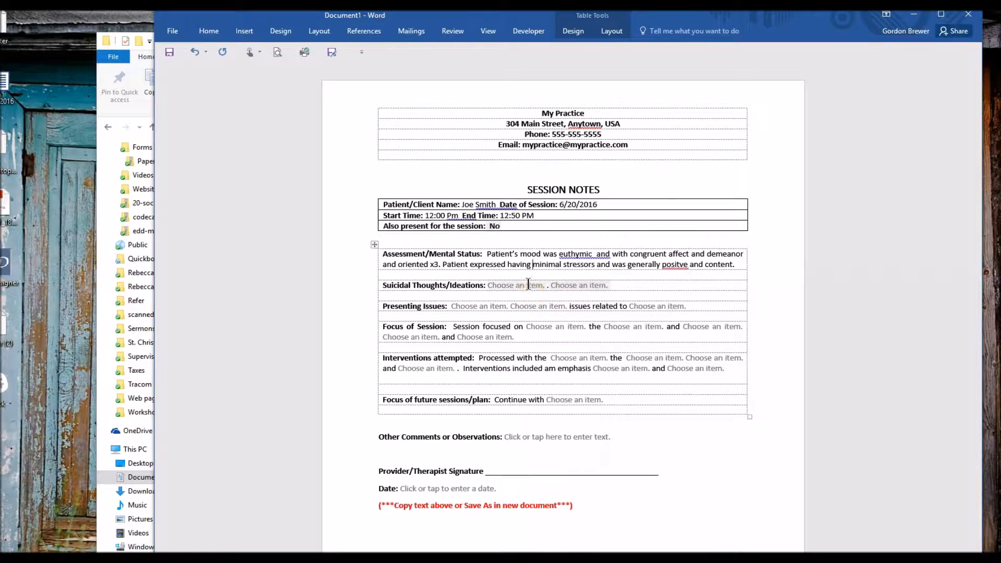
click(552, 286)
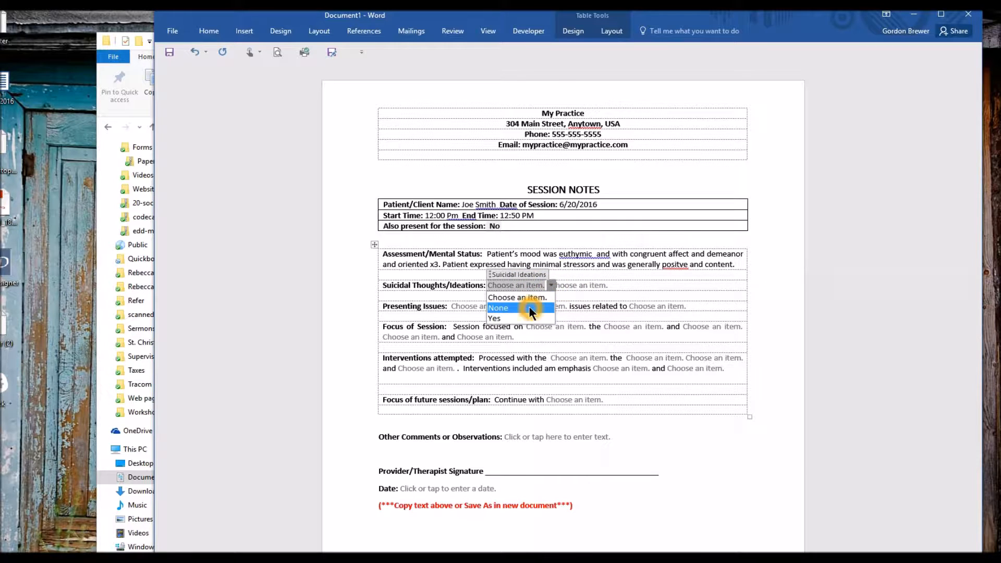
click(530, 306)
click(562, 288)
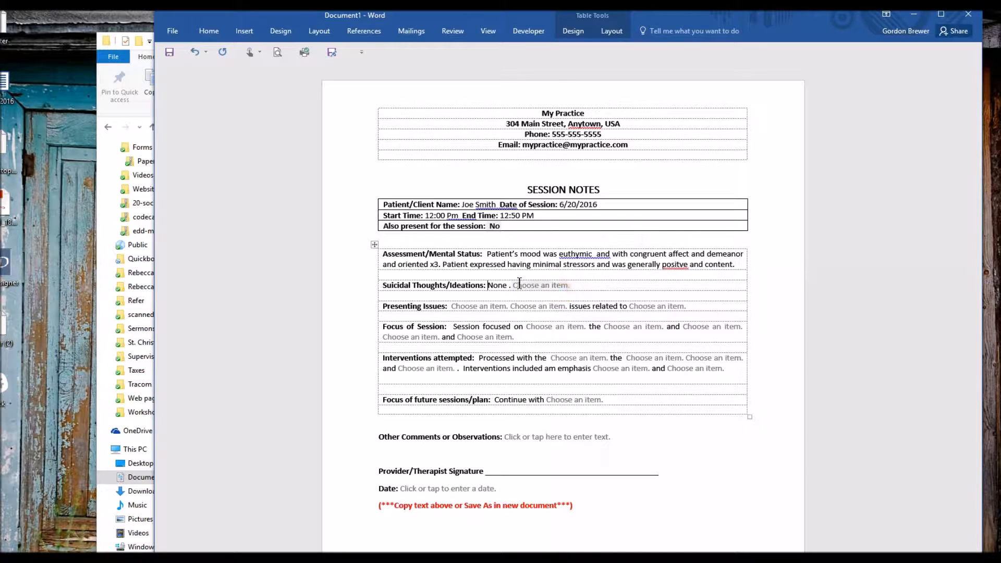
drag(584, 283, 557, 291)
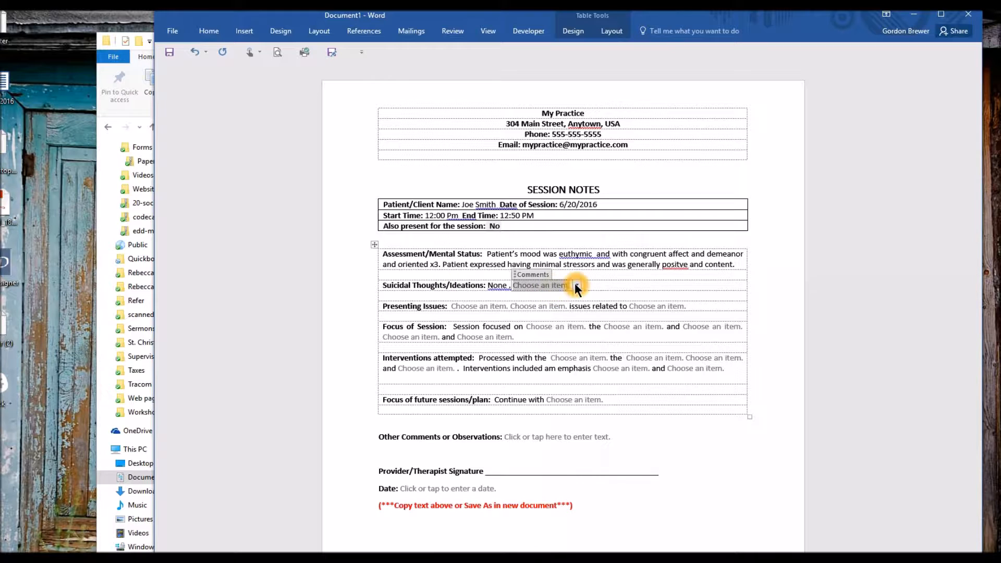
click(576, 285)
click(568, 309)
Complete the Presenting Issues sentence with the choices "Patient", "presents with" and "symptoms of anxiety."
click(493, 306)
click(515, 306)
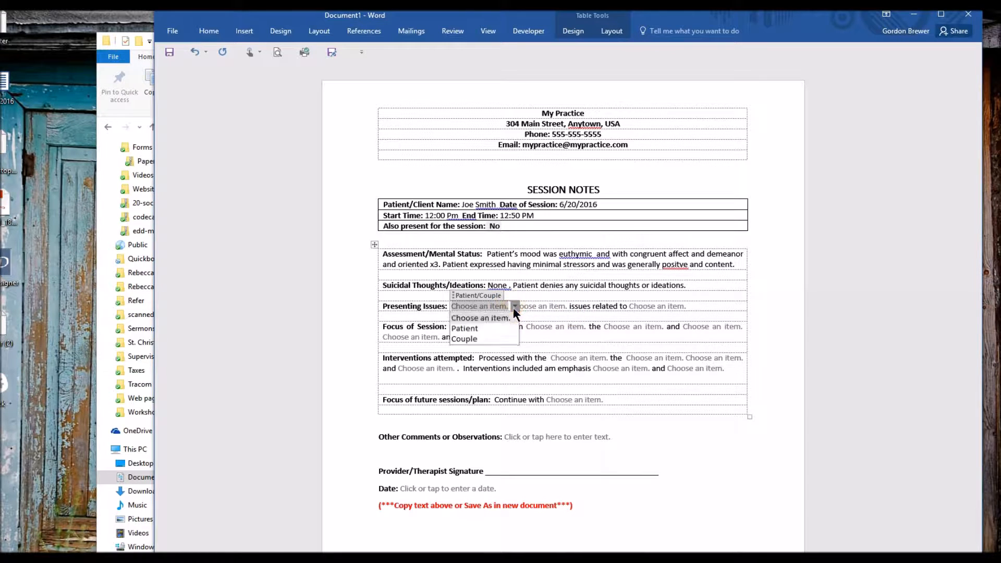
click(469, 329)
click(536, 306)
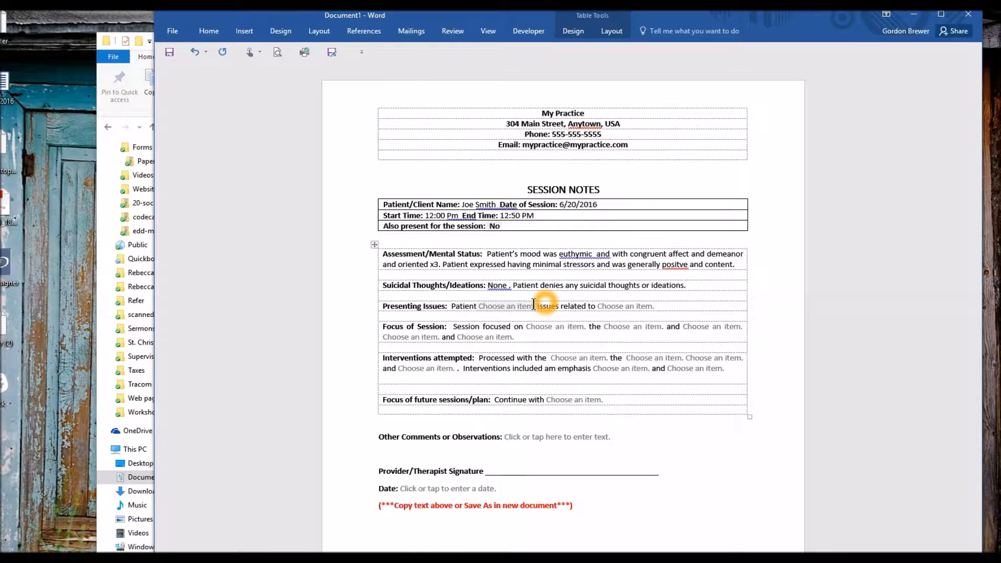
click(543, 305)
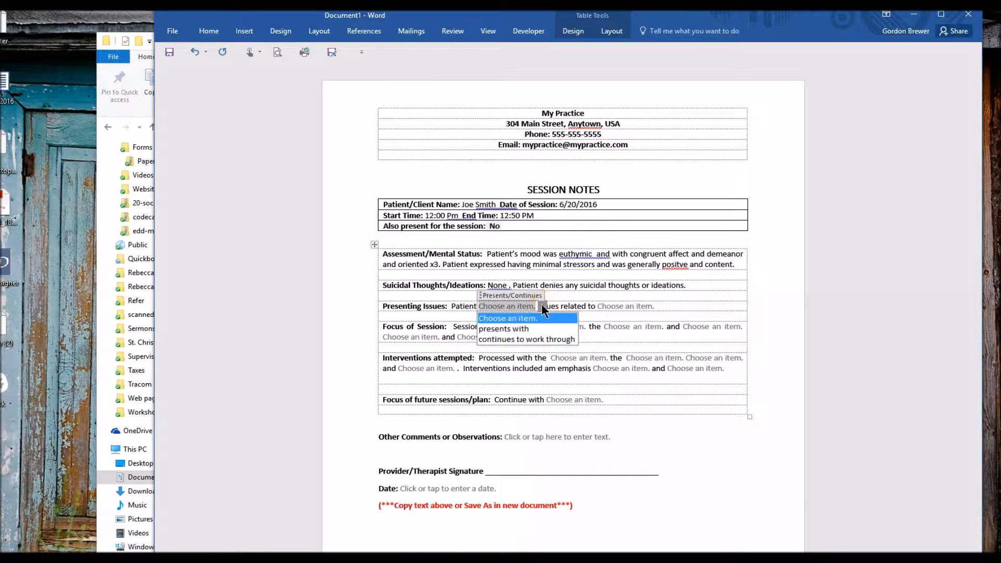
click(527, 329)
click(618, 306)
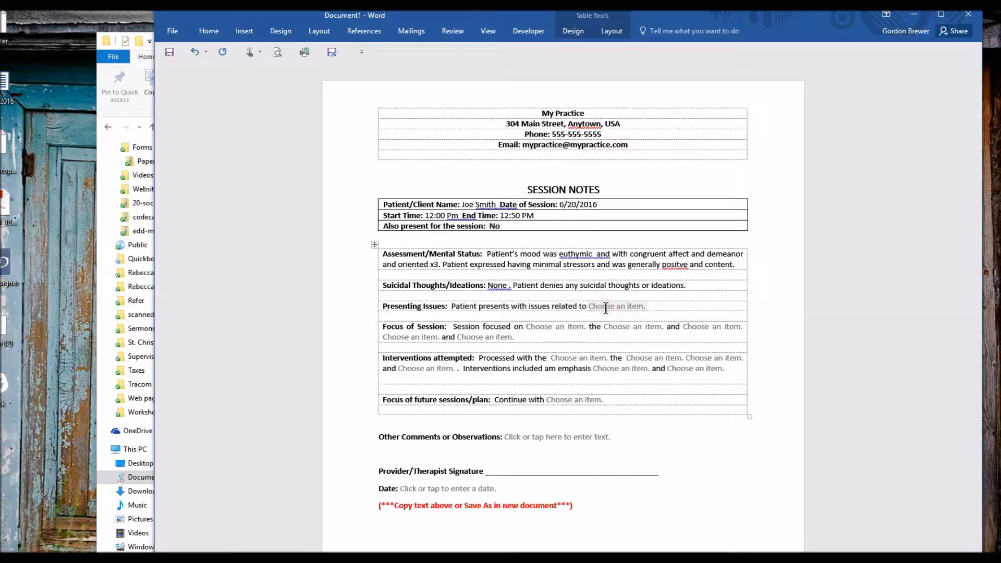
click(653, 307)
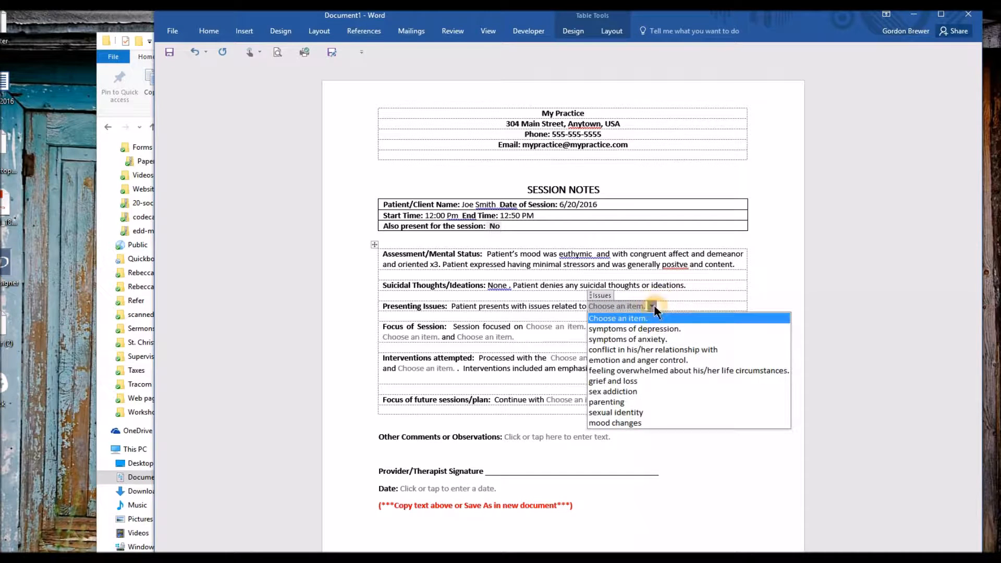
click(648, 339)
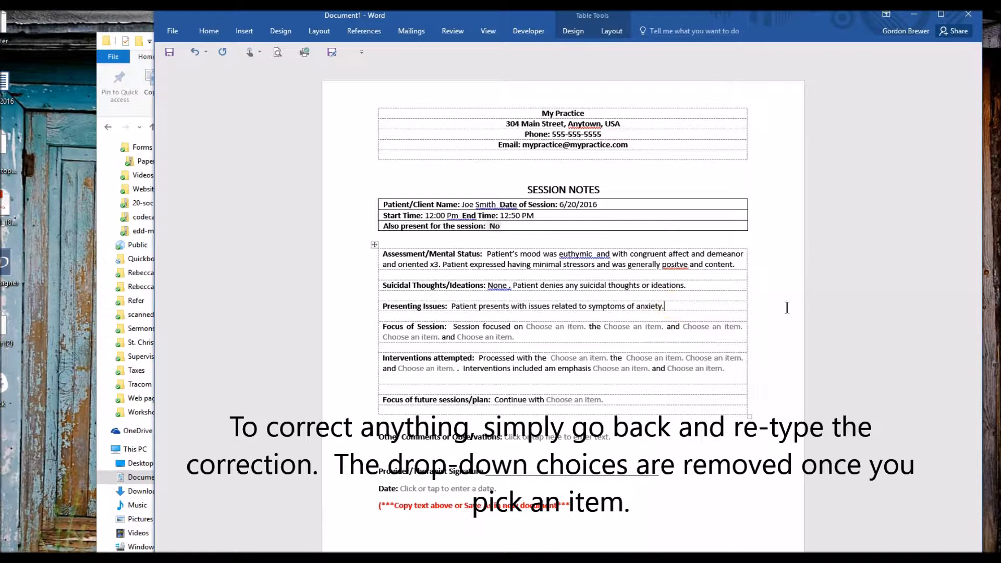
Delete the phrase "symptoms of anxiety." from the end of the Presenting Issues sentence
click(823, 304)
key(BackSpace)
key(BackSpace)
key(BackSpace)
key(BackSpace)
key(BackSpace)
key(BackSpace)
key(BackSpace)
key(BackSpace)
key(BackSpace)
key(BackSpace)
key(BackSpace)
key(BackSpace)
key(BackSpace)
key(BackSpace)
key(BackSpace)
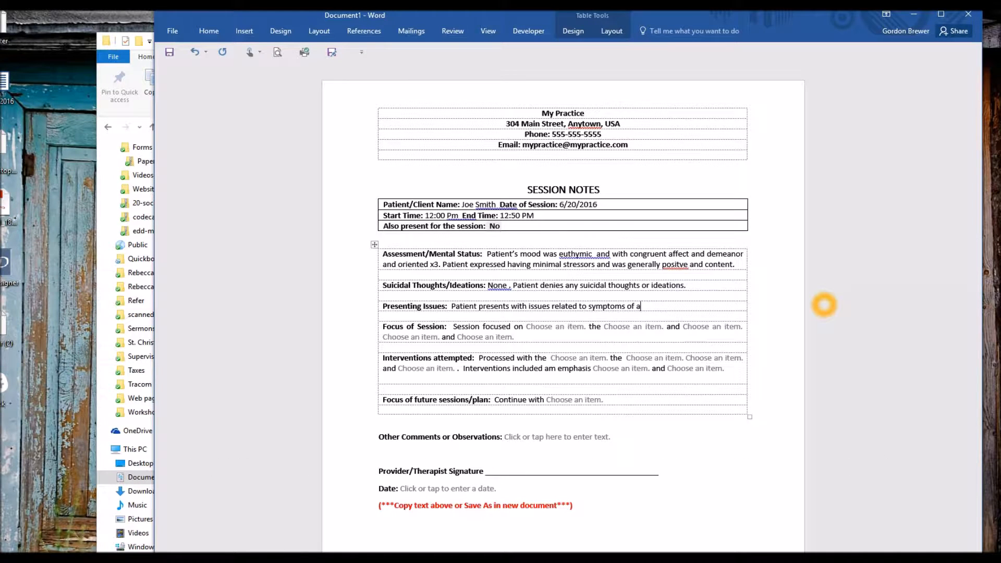
key(BackSpace)
key(BackSpace)
key(BackSpace)
key(BackSpace)
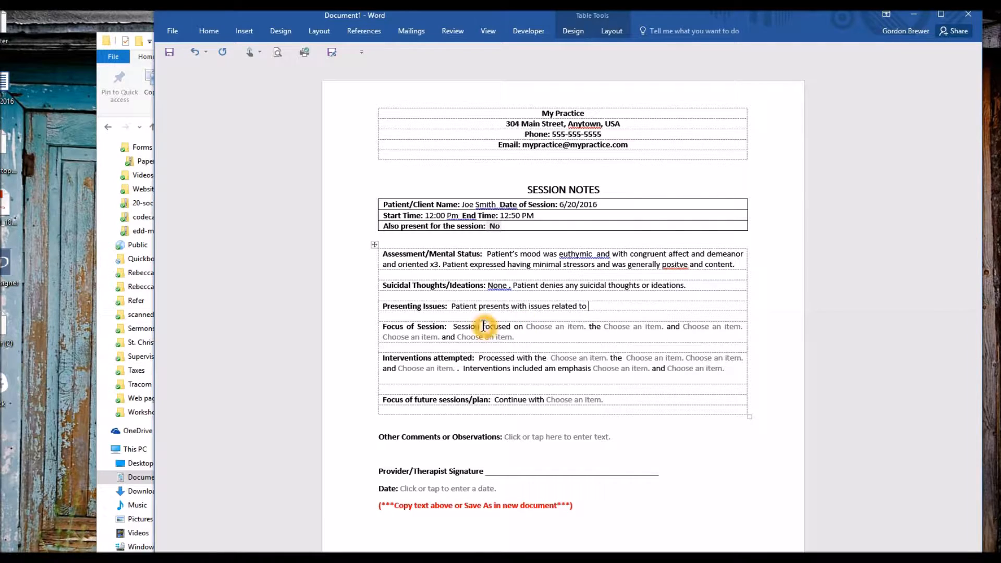
Complete the Presenting Issues sentence by adding the text "his primary relationships" after "issues related to"
click(577, 327)
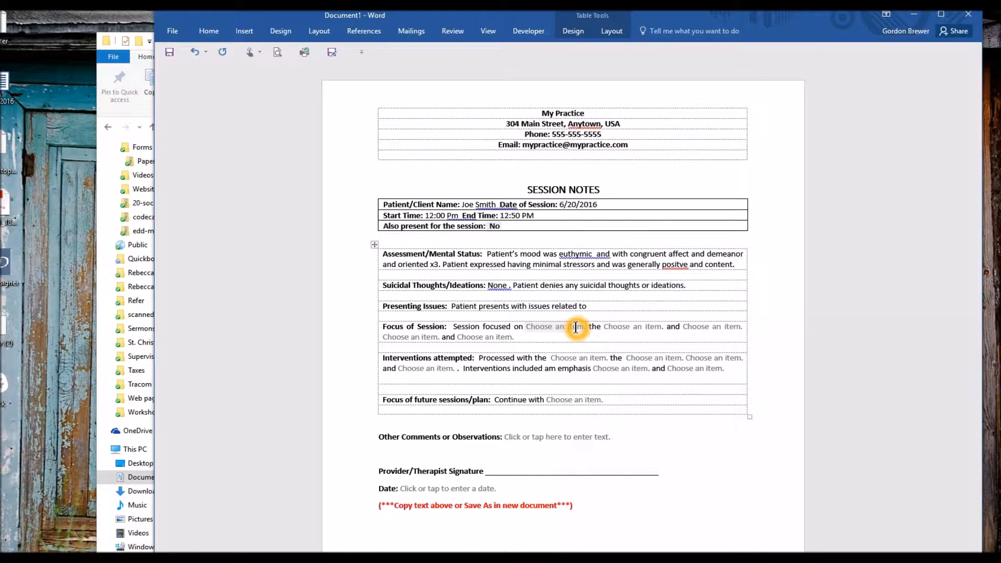
click(586, 318)
click(591, 308)
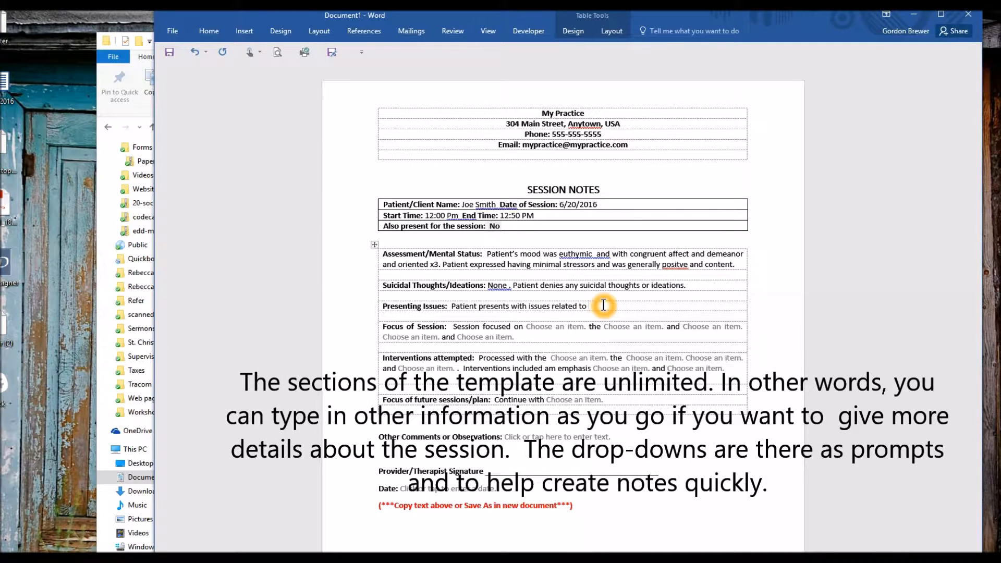
text(his prin)
text(ary)
text( rre)
key(BackSpace)
text(elation ships)
key(BackSpace)
key(BackSpace)
key(BackSpace)
key(BackSpace)
key(BackSpace)
key(BackSpace)
text(ships)
In the Focus of Session sentence, choose "processing with", "patient" and "focusing on their current stressors" for the first three placeholders
click(570, 327)
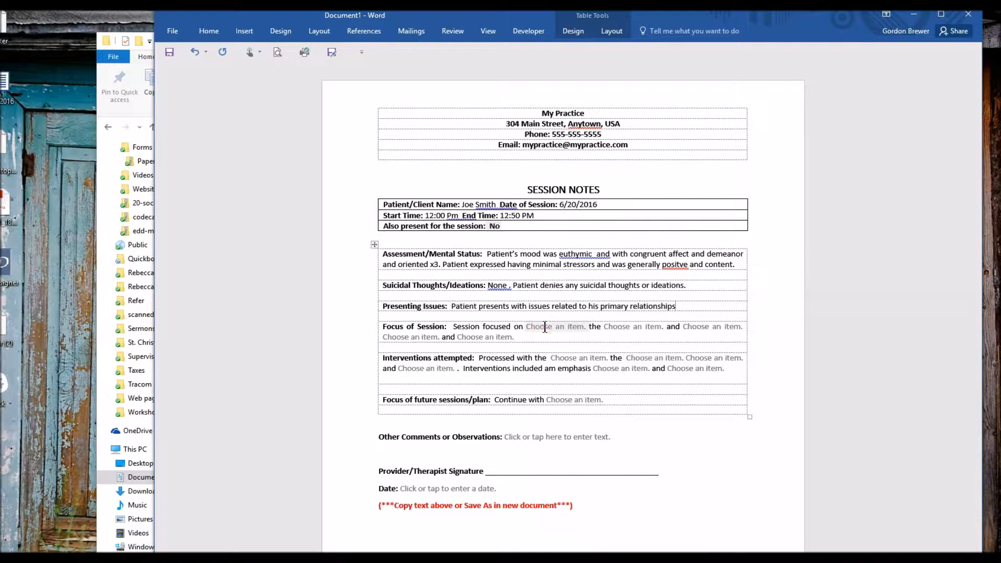
click(591, 326)
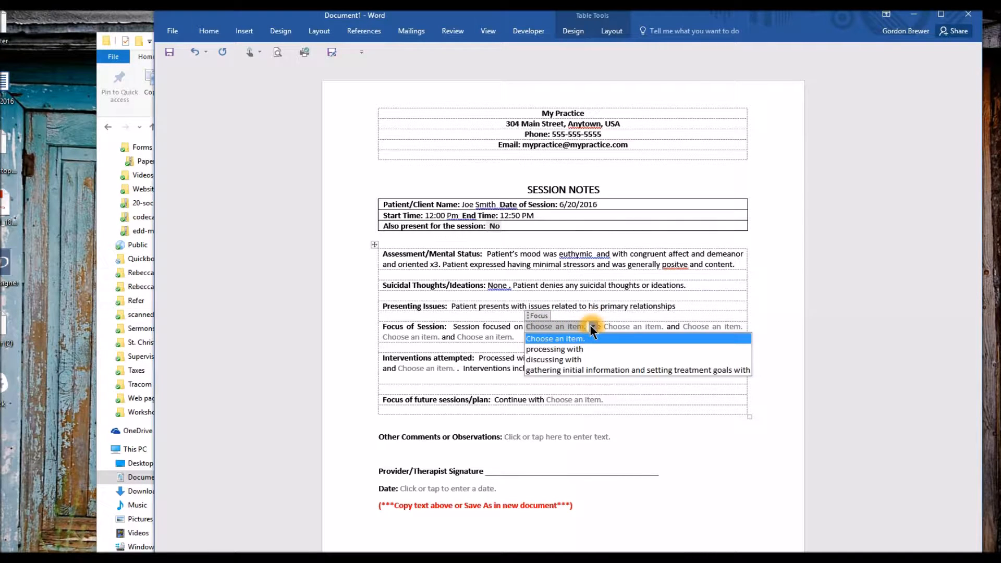
click(574, 346)
click(614, 327)
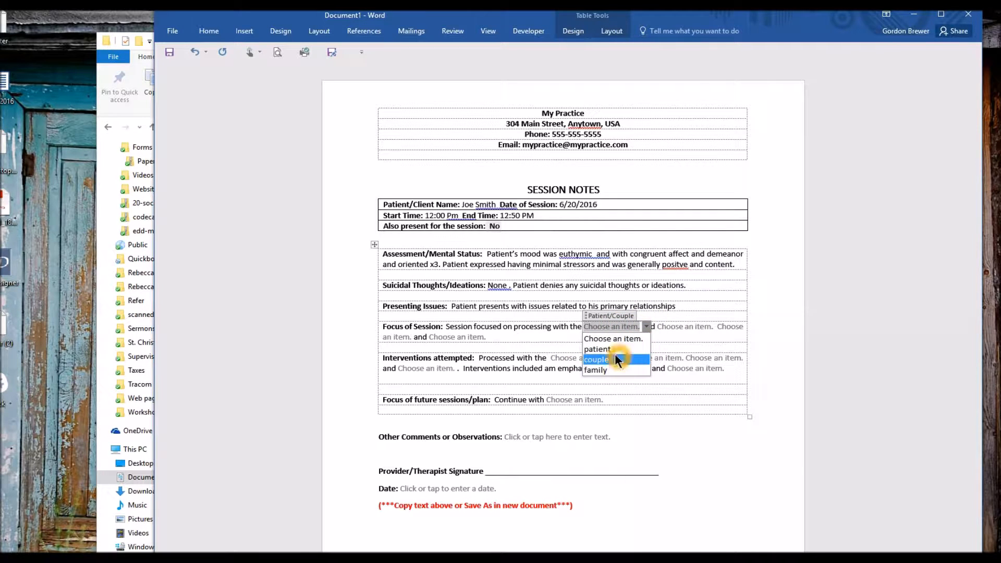
click(613, 352)
click(683, 327)
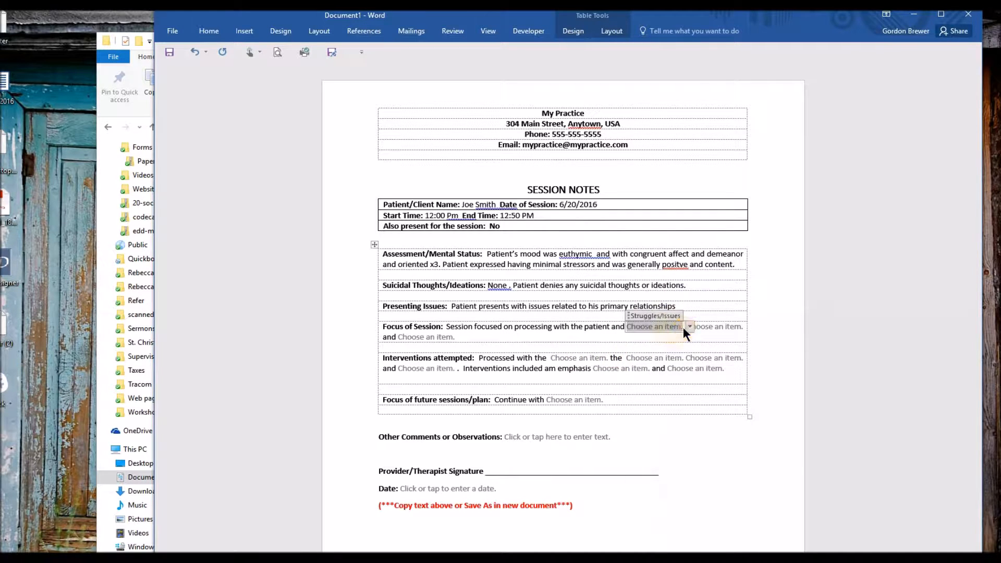
click(689, 327)
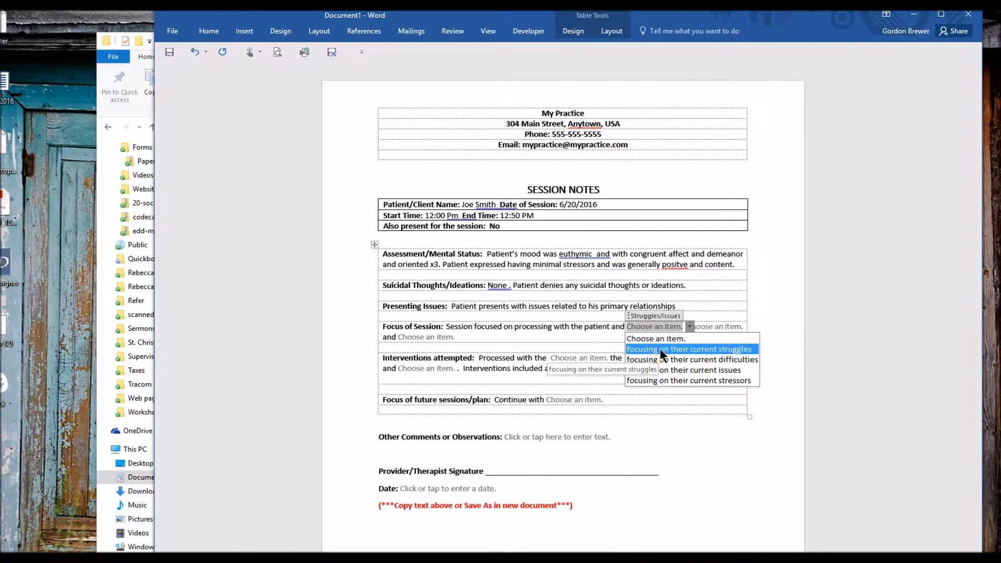
click(671, 380)
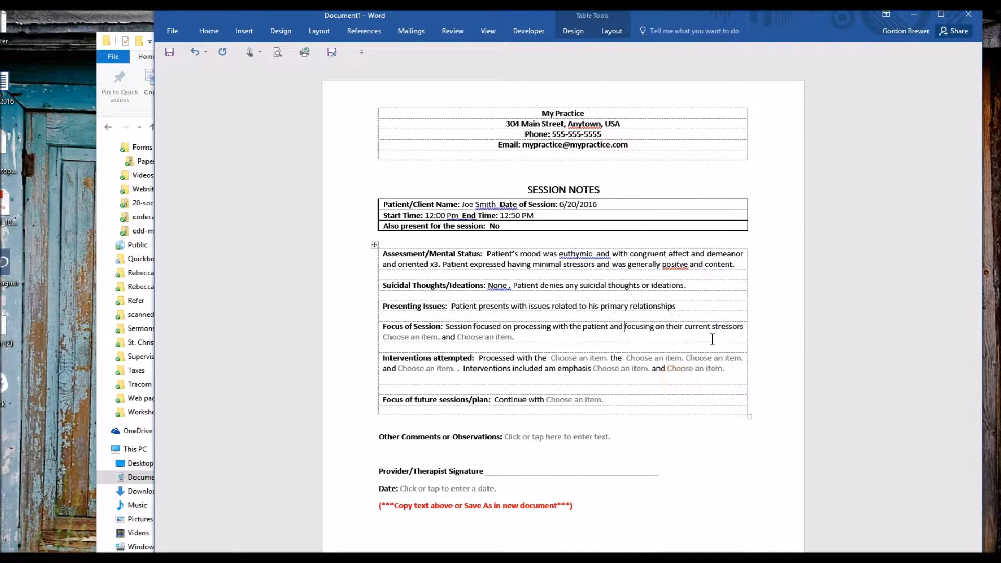
Finish the Focus of Session sentence with the choices "current conflicts with" and "feelings of being overwhelmed"
click(414, 337)
click(447, 337)
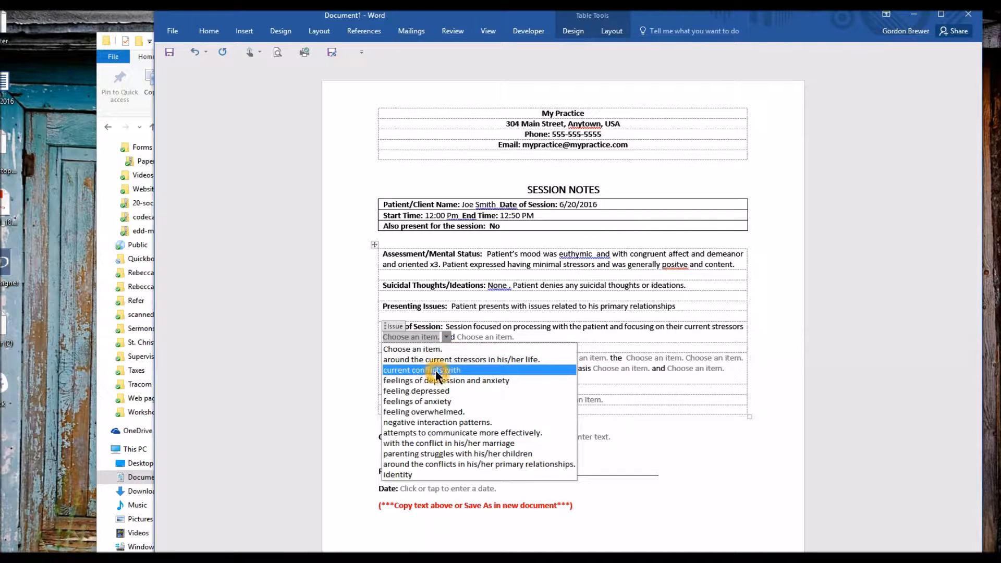
click(436, 370)
click(507, 337)
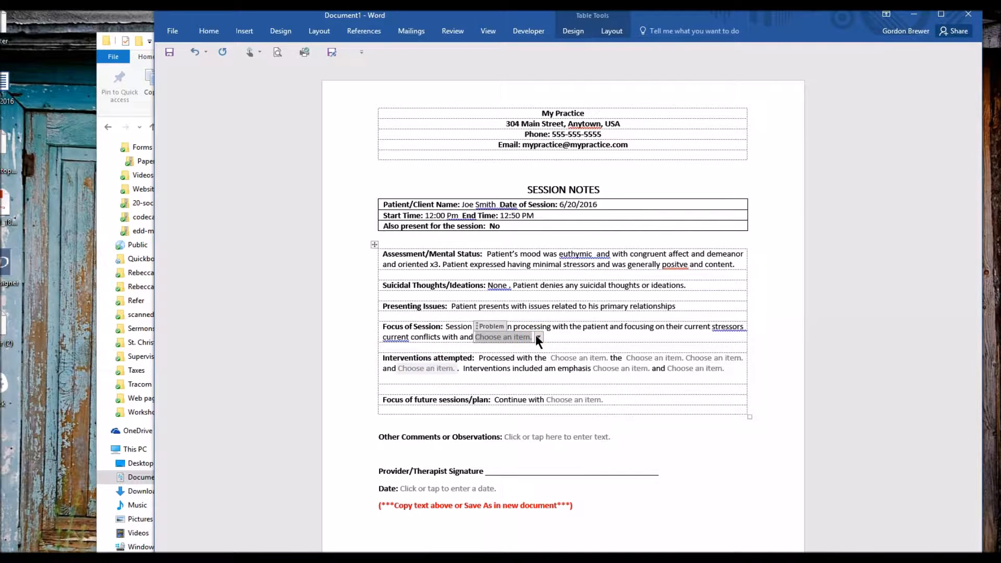
click(539, 337)
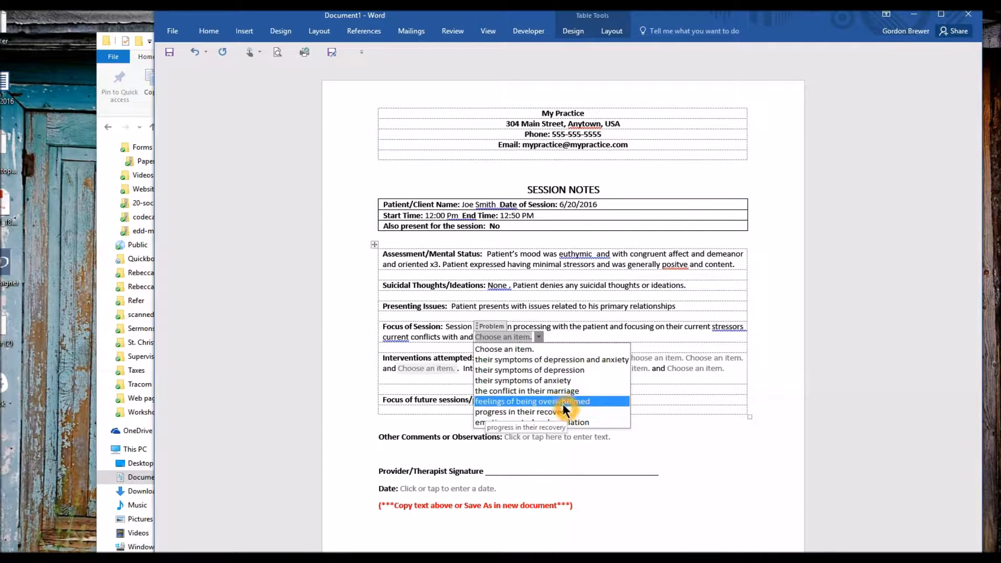
click(567, 401)
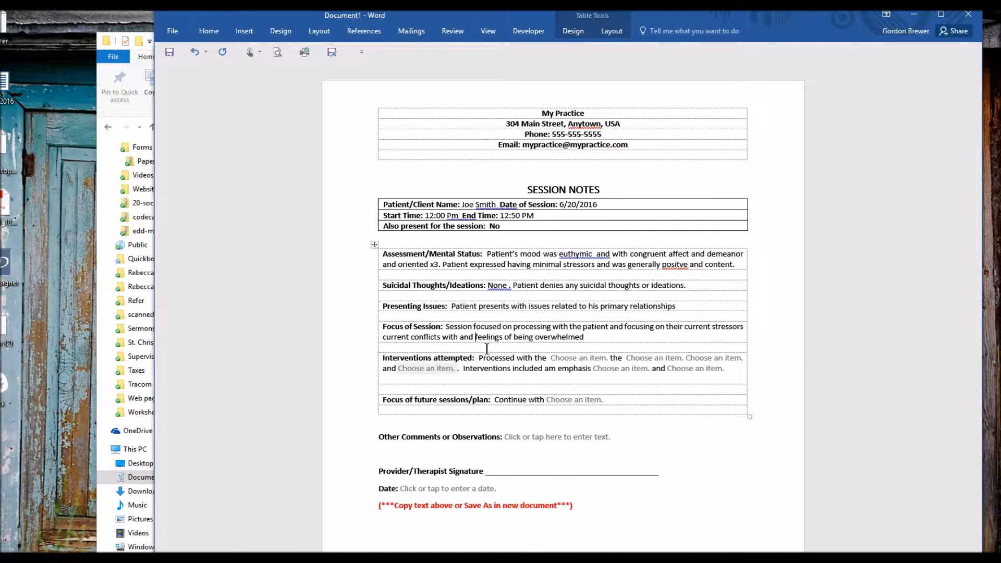
Start the Interventions attempted sentence with the choices "patient" and "the struggles they are having with"
click(580, 359)
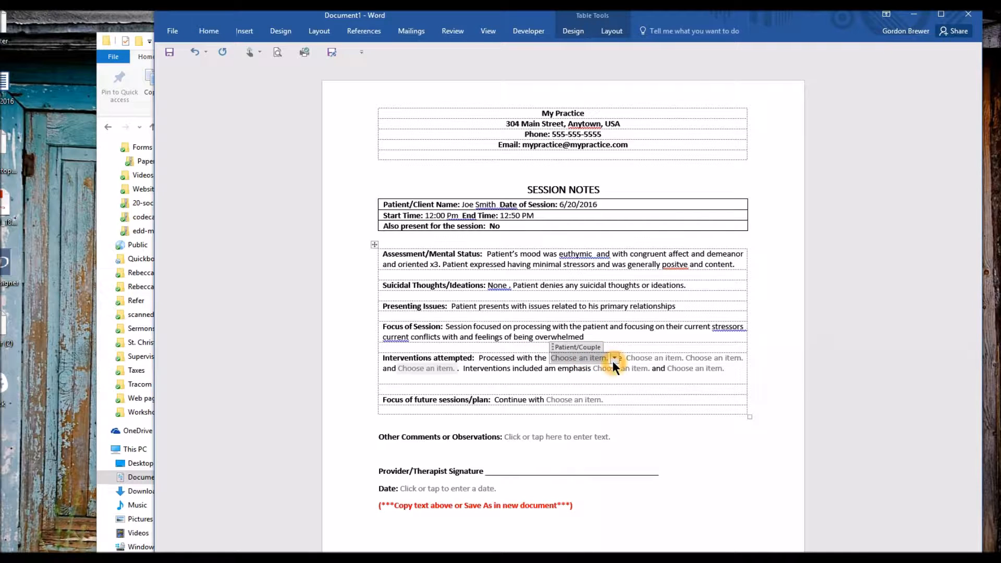
click(614, 359)
click(579, 380)
click(632, 358)
click(672, 359)
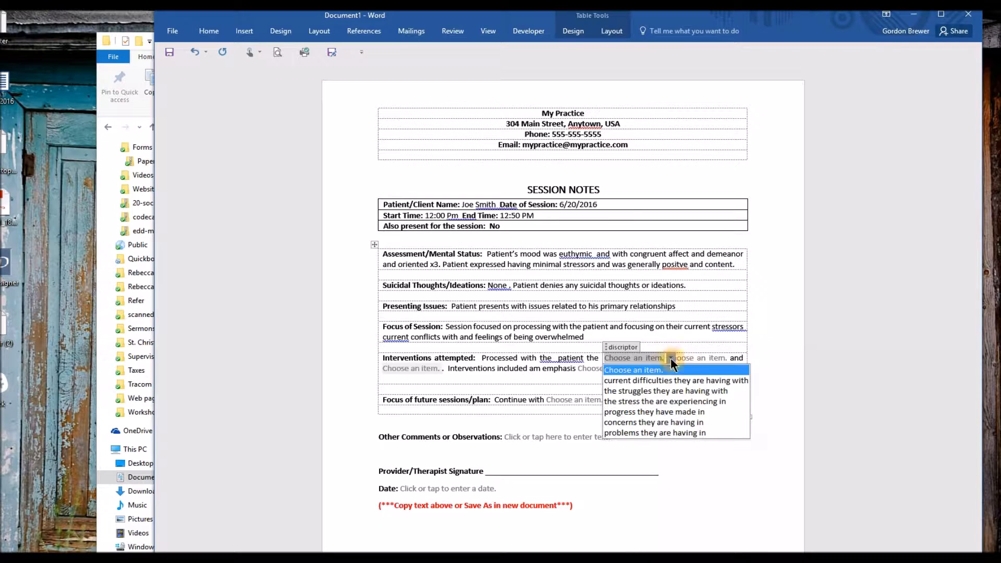
click(660, 390)
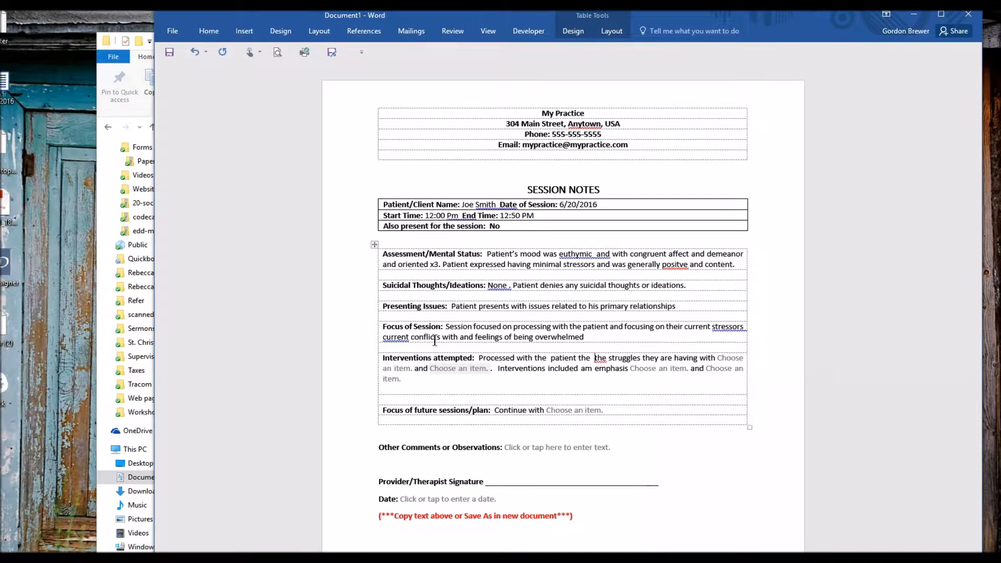
Choose "self esteem and self worth" as the problem and "greater emotional awareness" as the skill under Interventions attempted
click(399, 369)
click(419, 369)
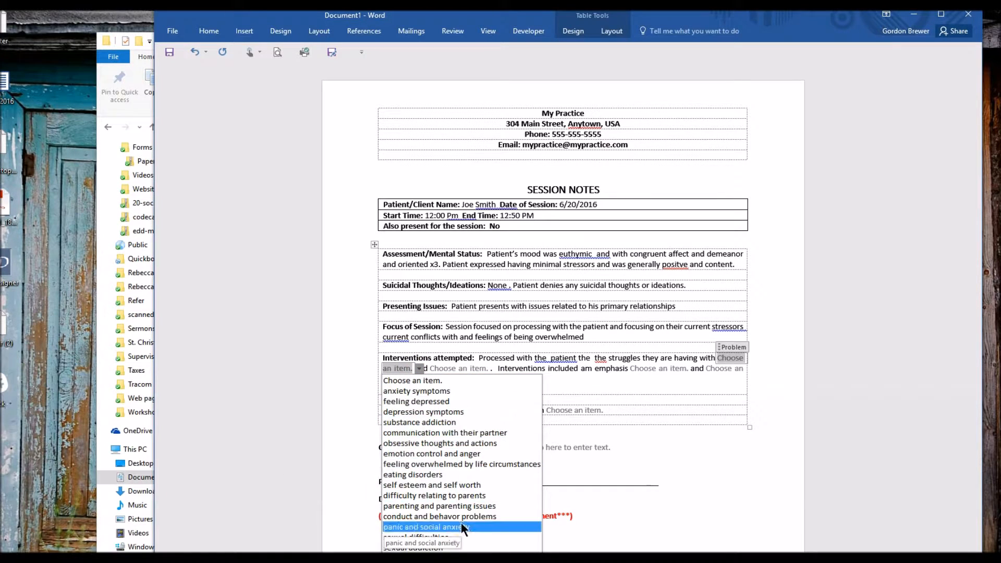
click(443, 485)
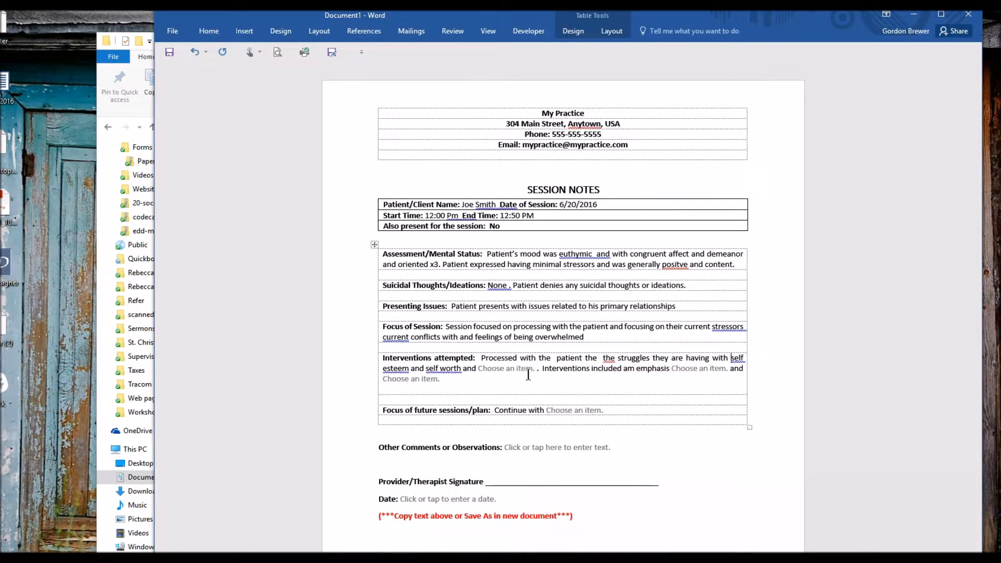
click(506, 369)
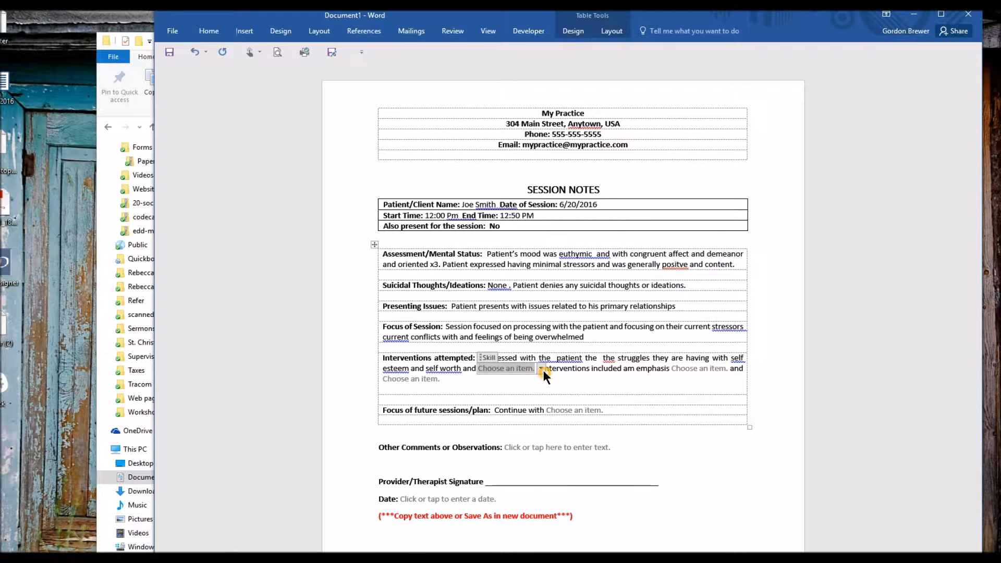
click(543, 369)
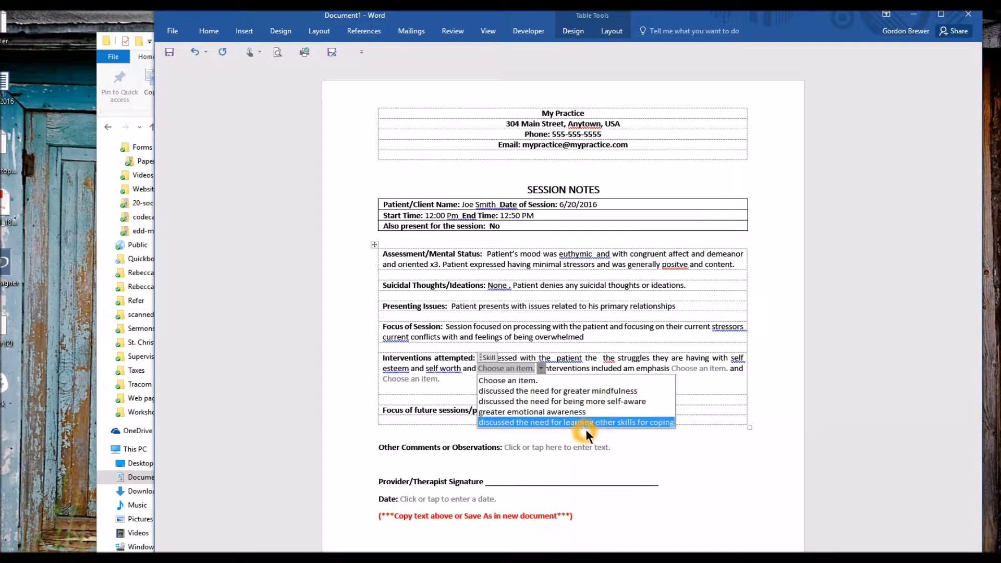
click(556, 414)
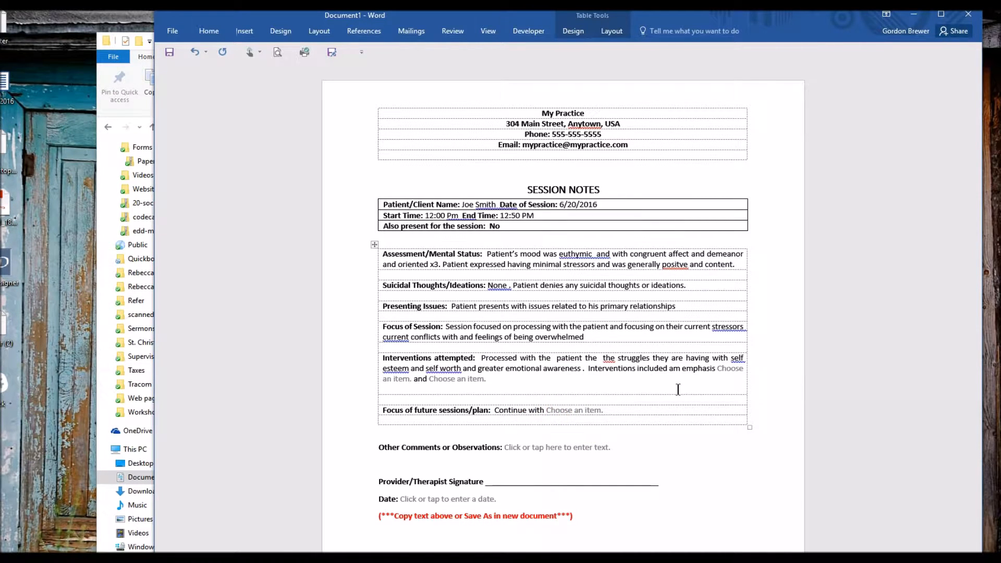
Set the emphasis of the interventions to "self-care and self-preservation" and "thought shifting and thought stopping"
click(730, 369)
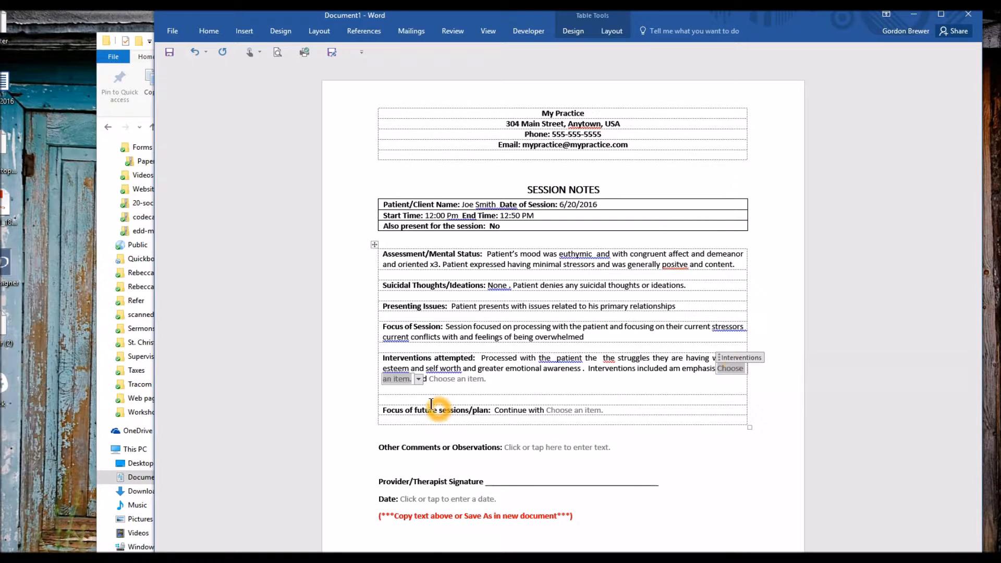
click(419, 380)
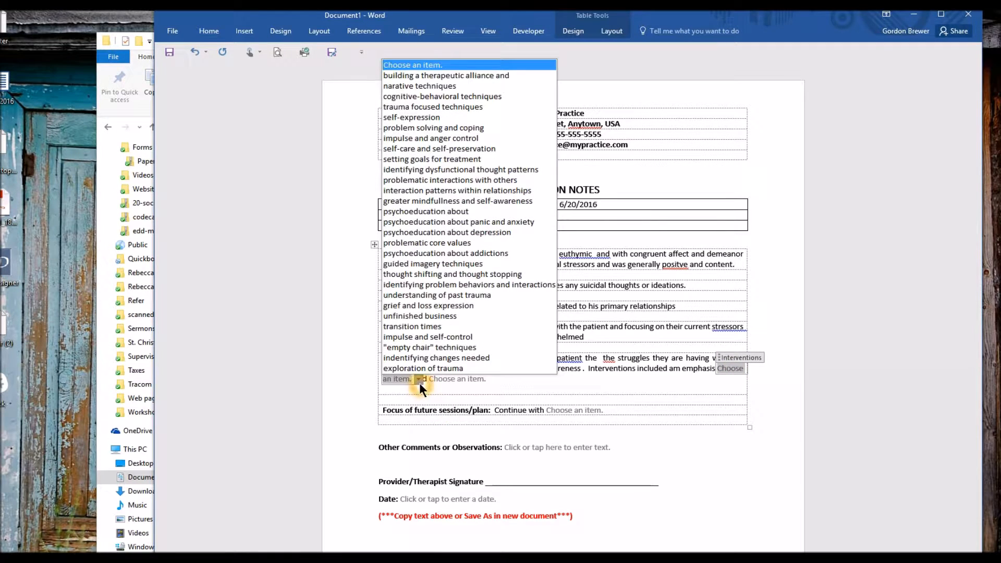
click(431, 148)
click(516, 380)
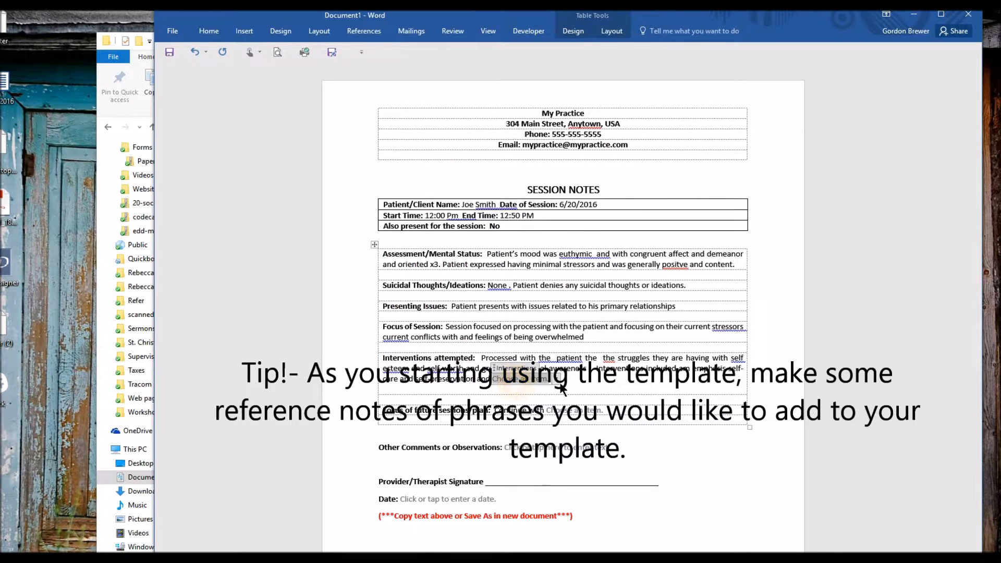
click(563, 383)
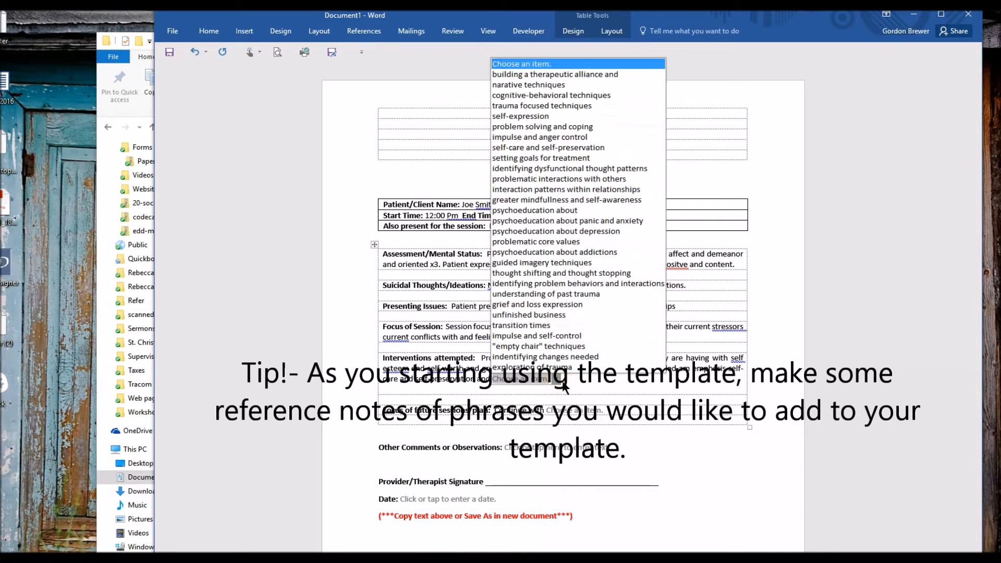
click(561, 273)
Set the future sessions plan to "cognative behavioral and solution focused approaches." and correct "positve" to "positive" in the mental status assessment
click(612, 412)
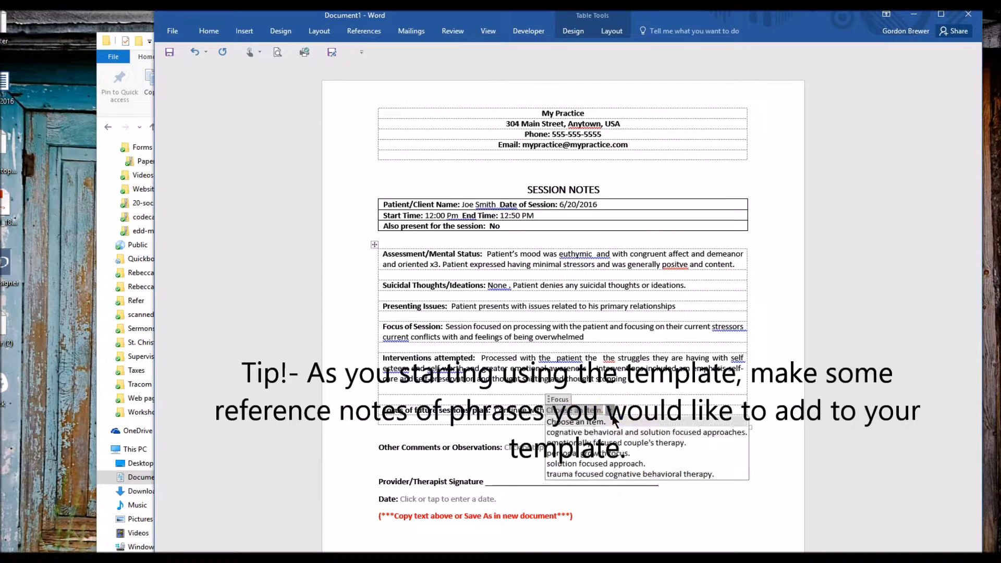
click(612, 431)
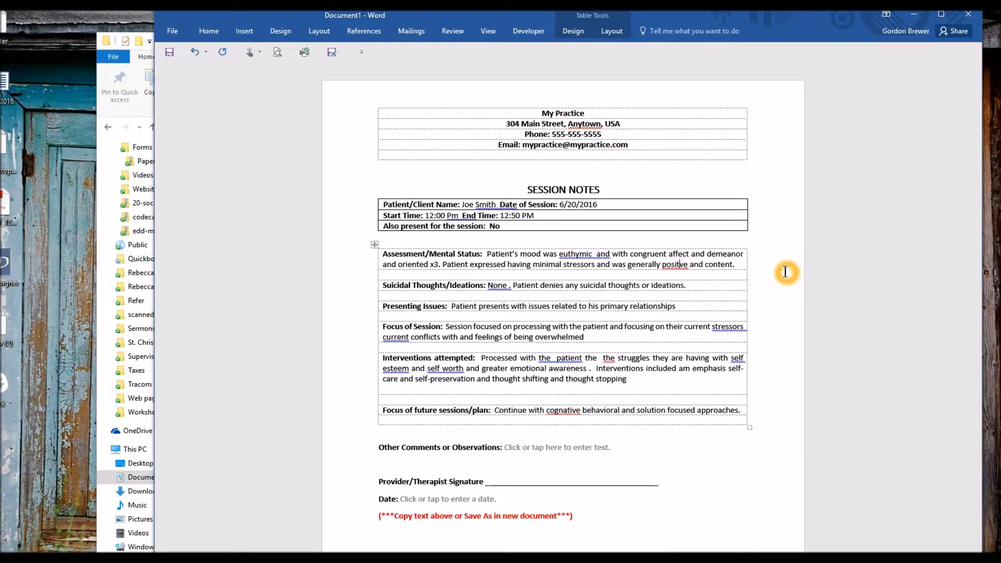
text(i)
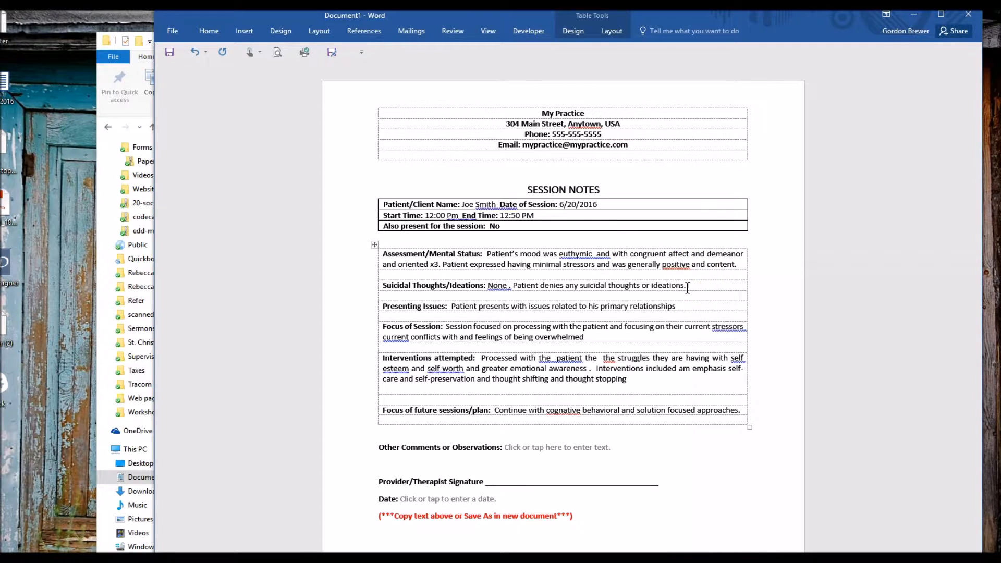
click(675, 275)
Enter "Patient has a homework assignment of journaling weekly." under Other Comments or Observations and set the signature date to 6/20/2016
click(606, 444)
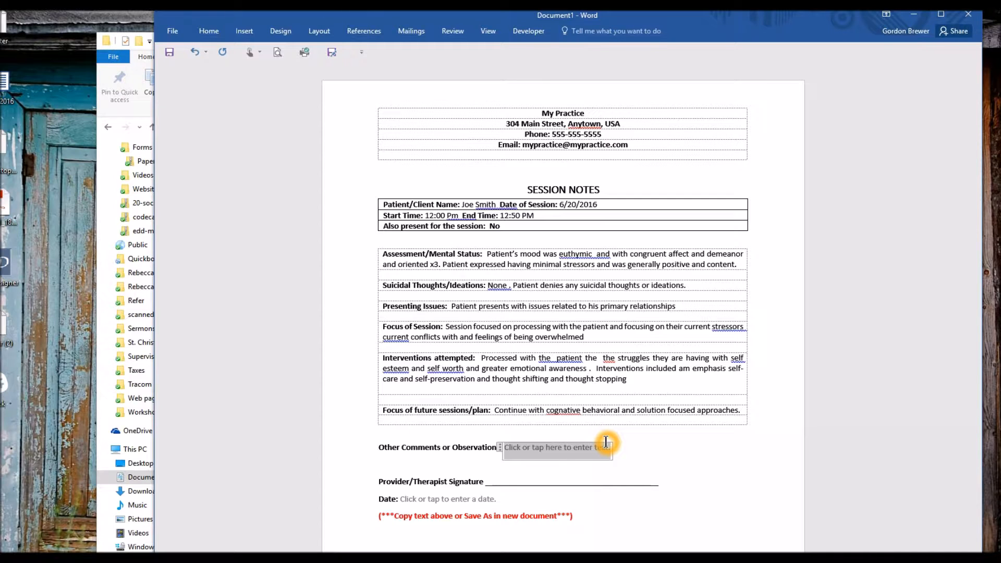
text(P)
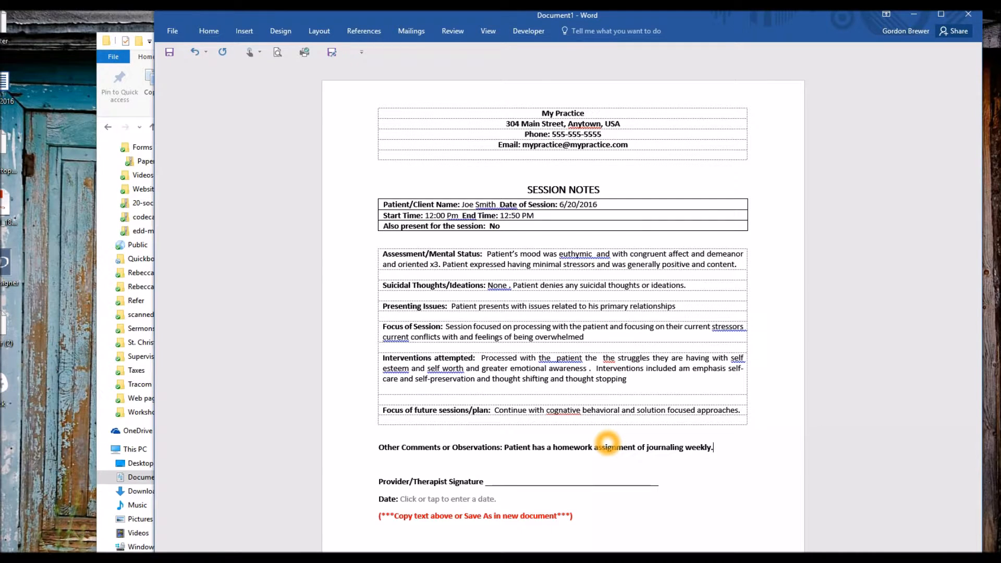
click(449, 499)
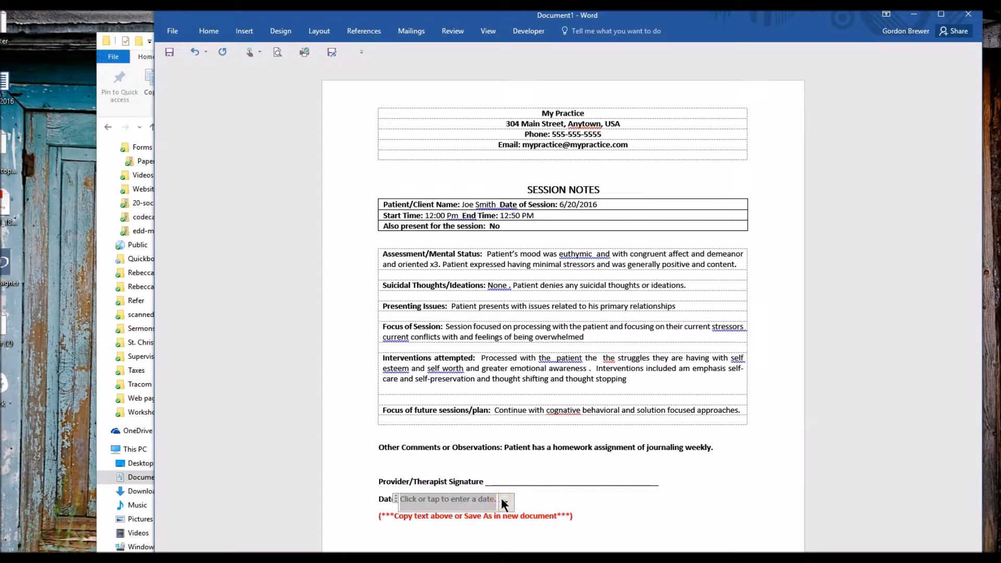
click(504, 501)
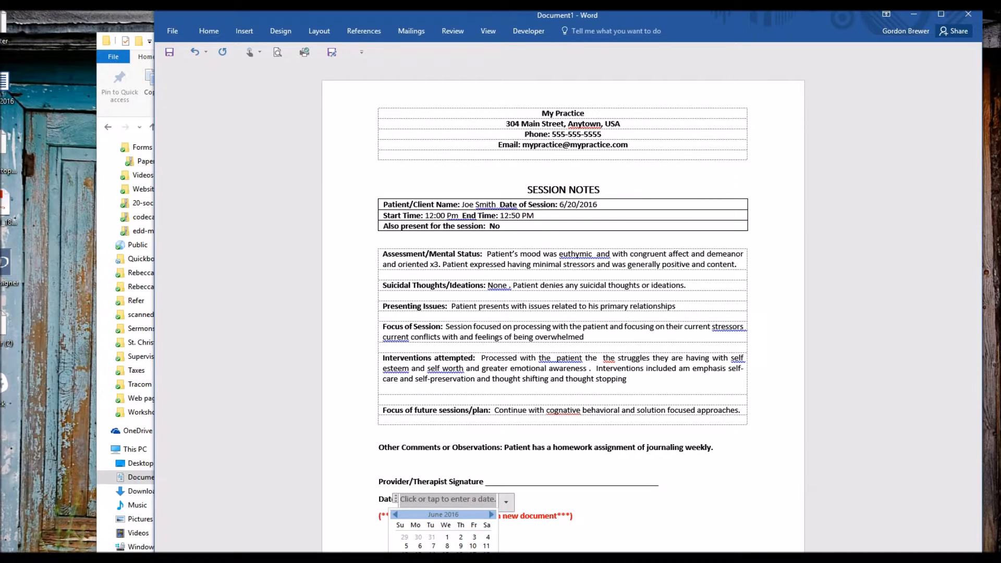
click(444, 562)
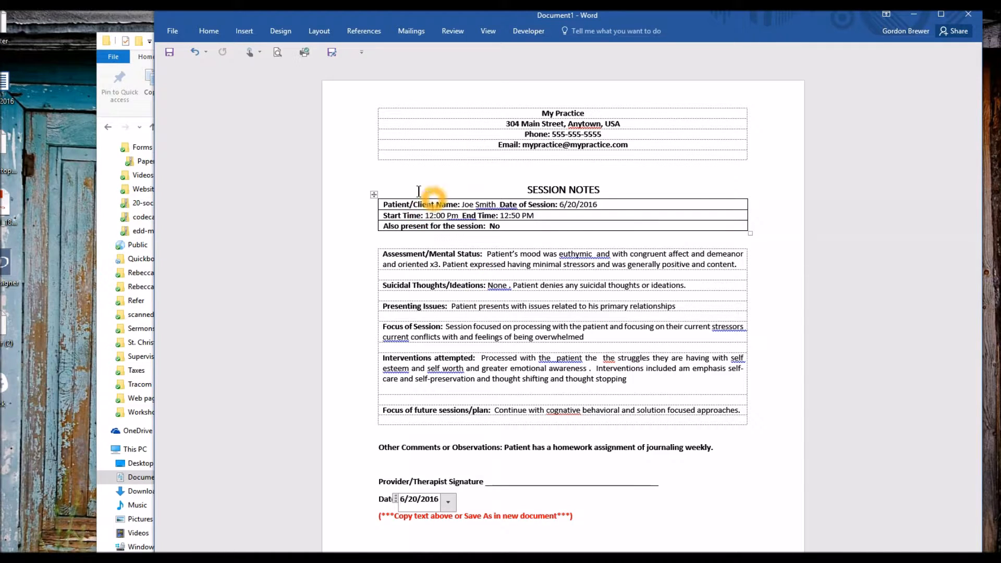
Look at the export options for creating a PDF/XPS document, then return to the session note
click(173, 33)
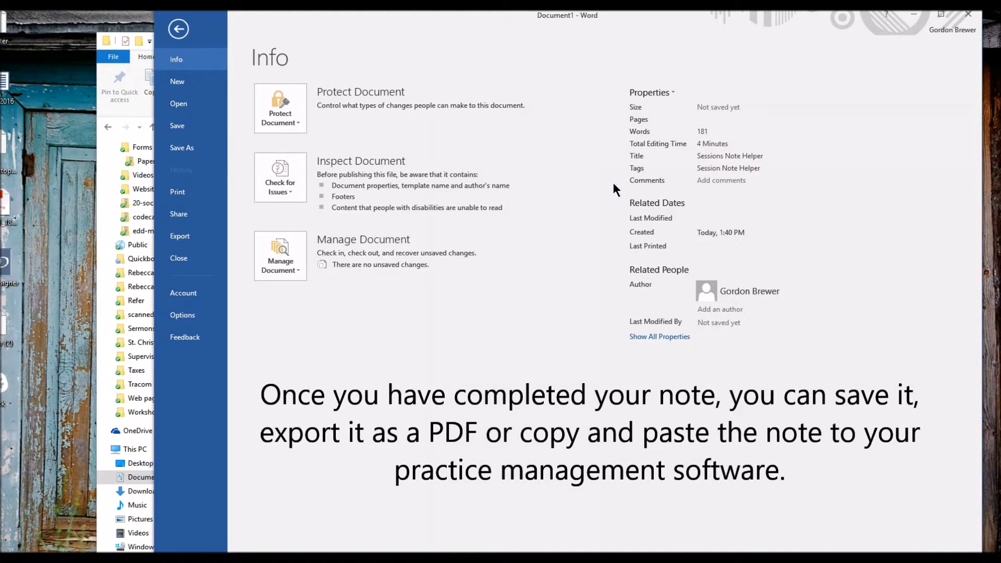
click(185, 236)
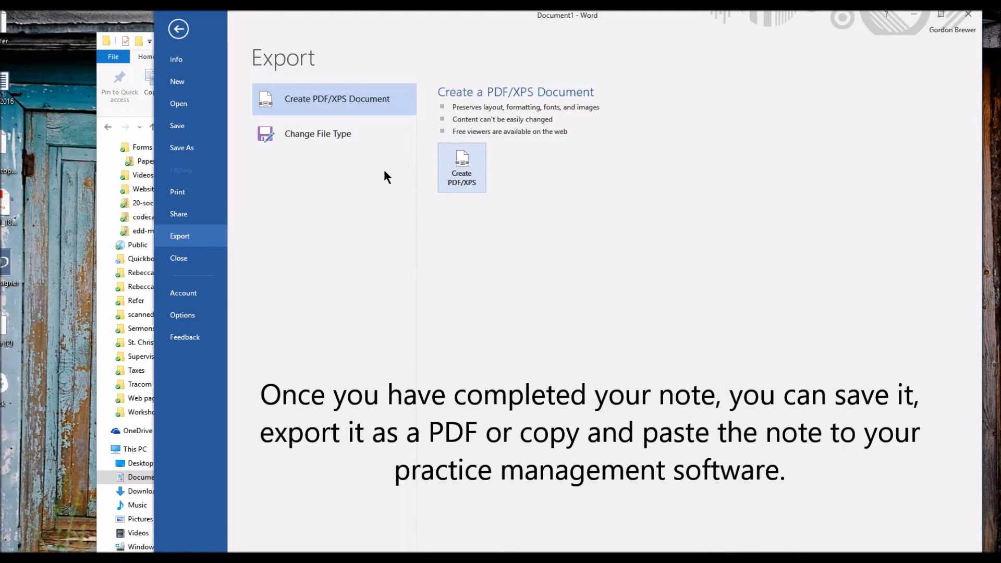
click(622, 92)
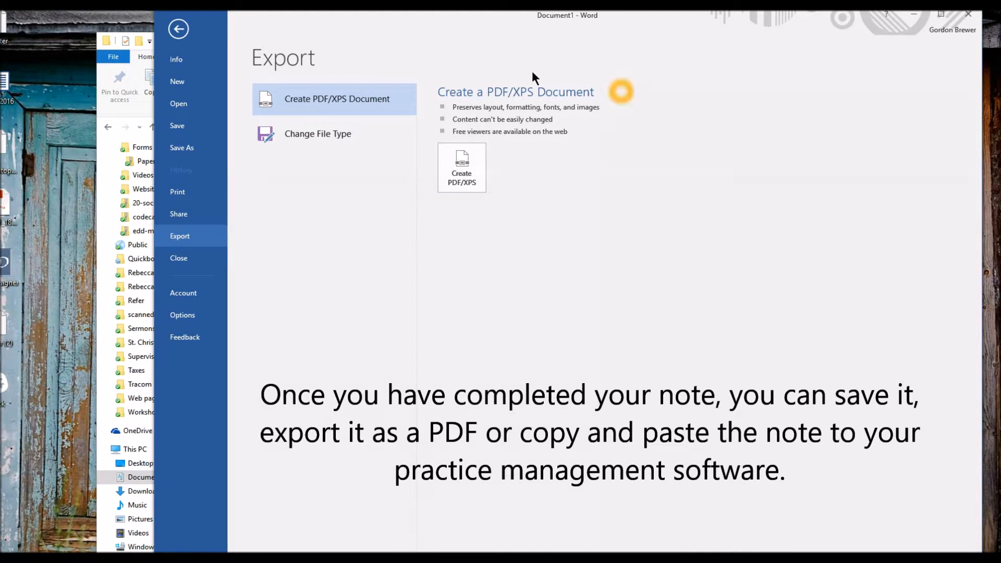
click(178, 30)
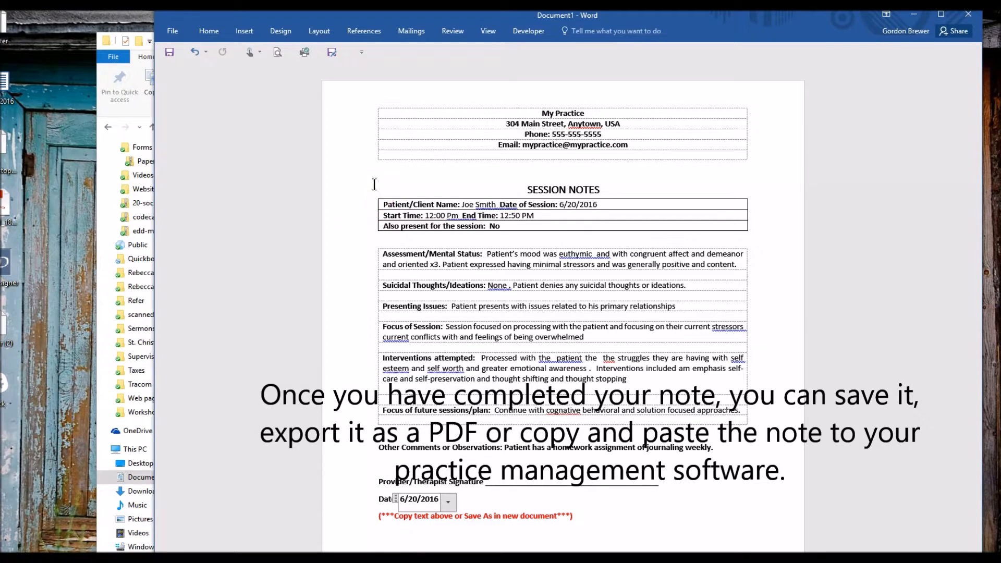
Select the whole note from the "SESSION NOTES" heading through the date line below the signature
mouse_move(378, 196)
mouse_down()
mouse_move(673, 276)
mouse_move(691, 363)
mouse_move(745, 505)
mouse_up()
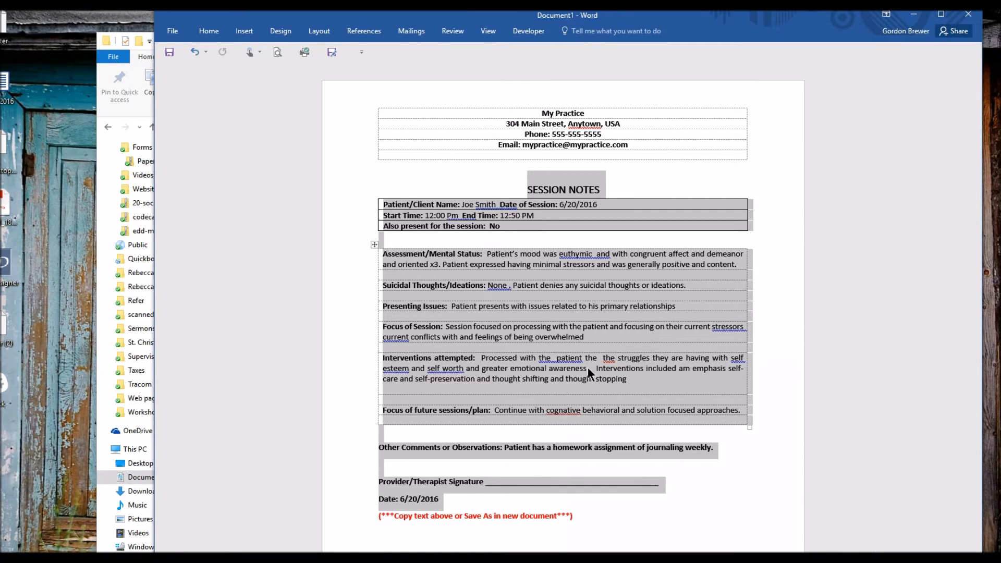
click(671, 377)
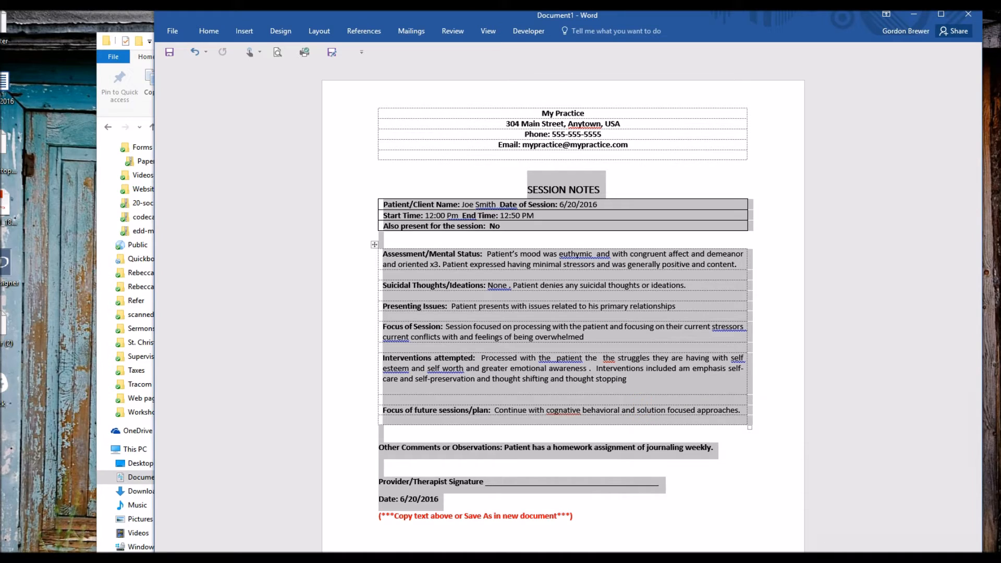